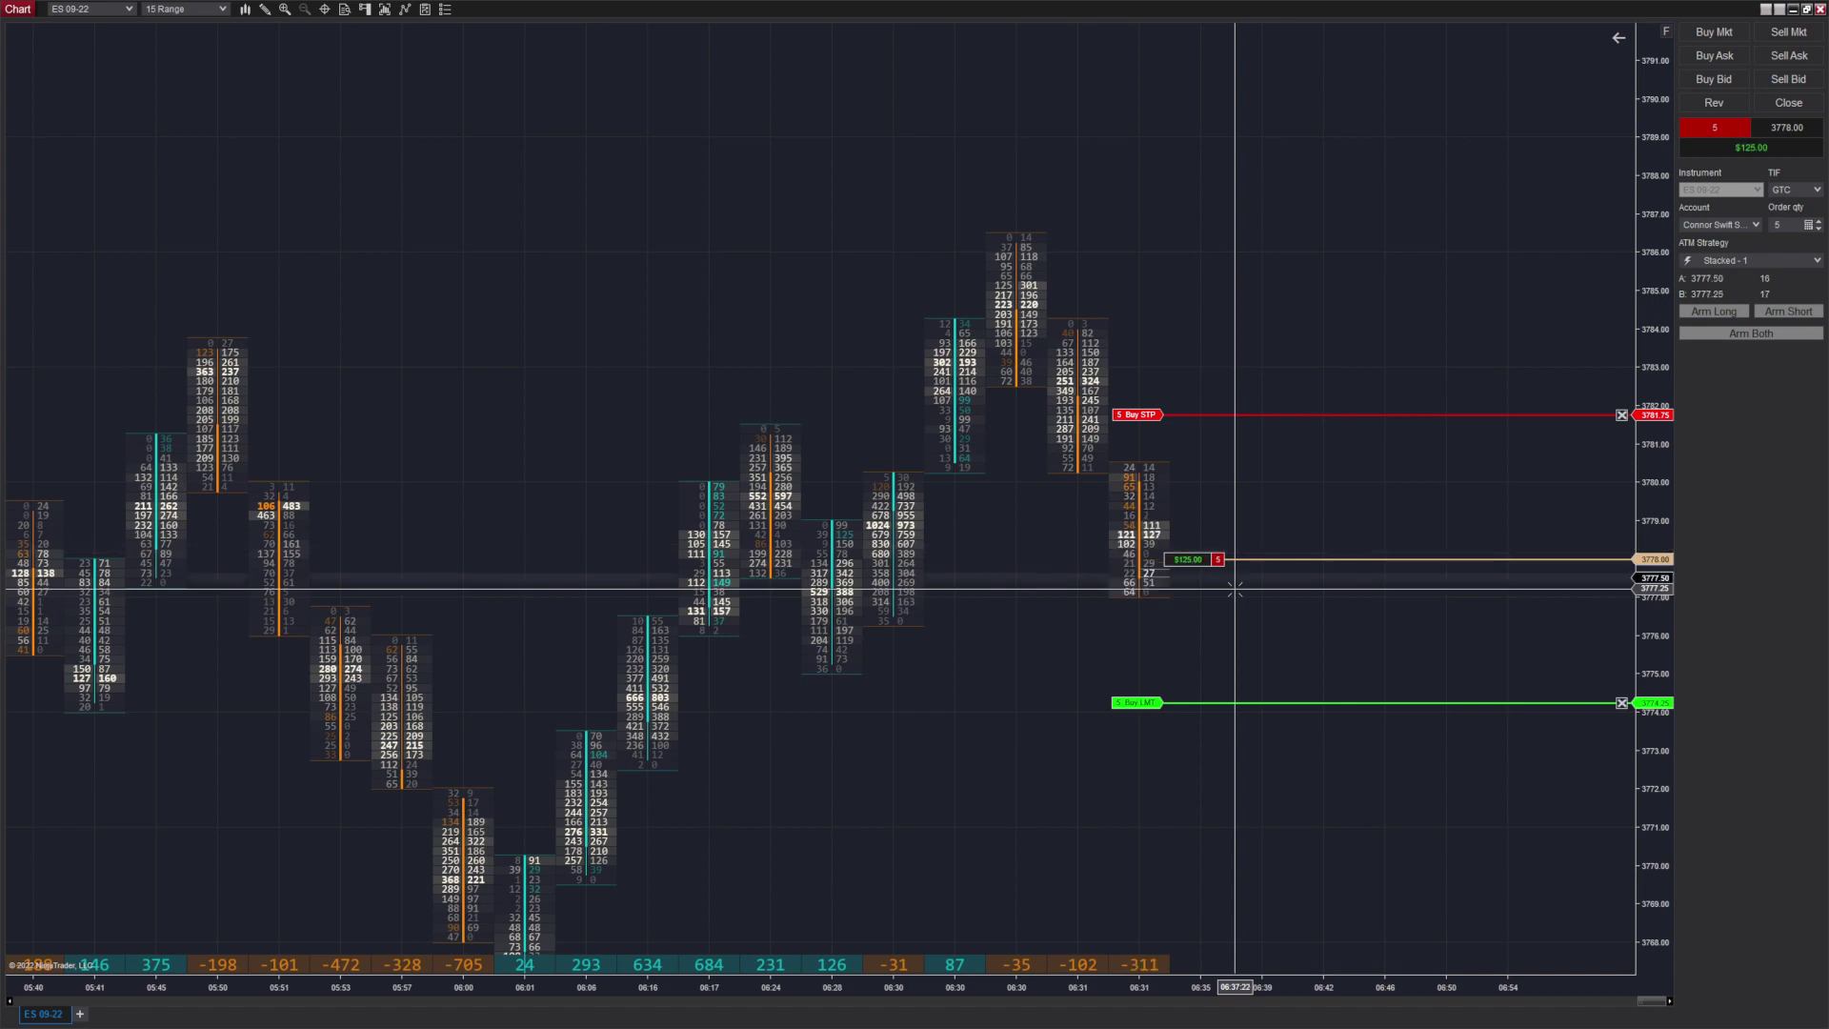
Draw a Risk/Reward measure from the 3778.00 short entry up to the stop level above it.
click(1139, 511)
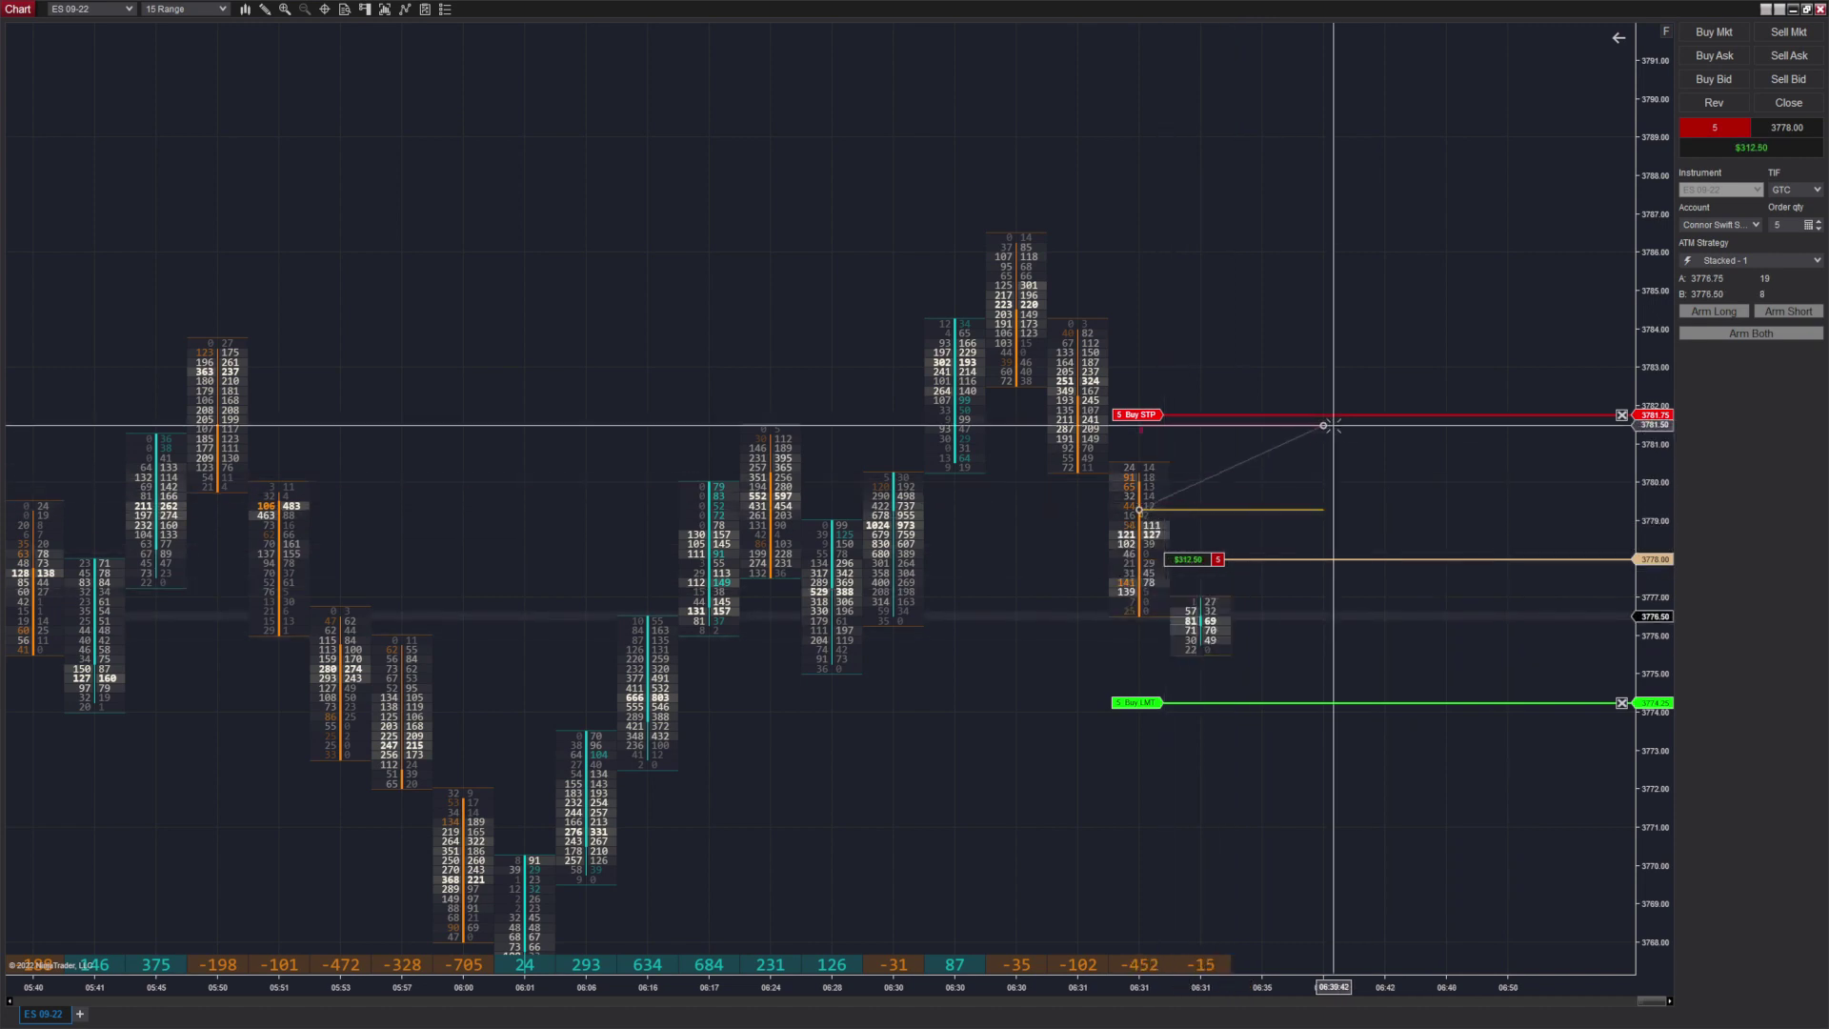
click(1338, 369)
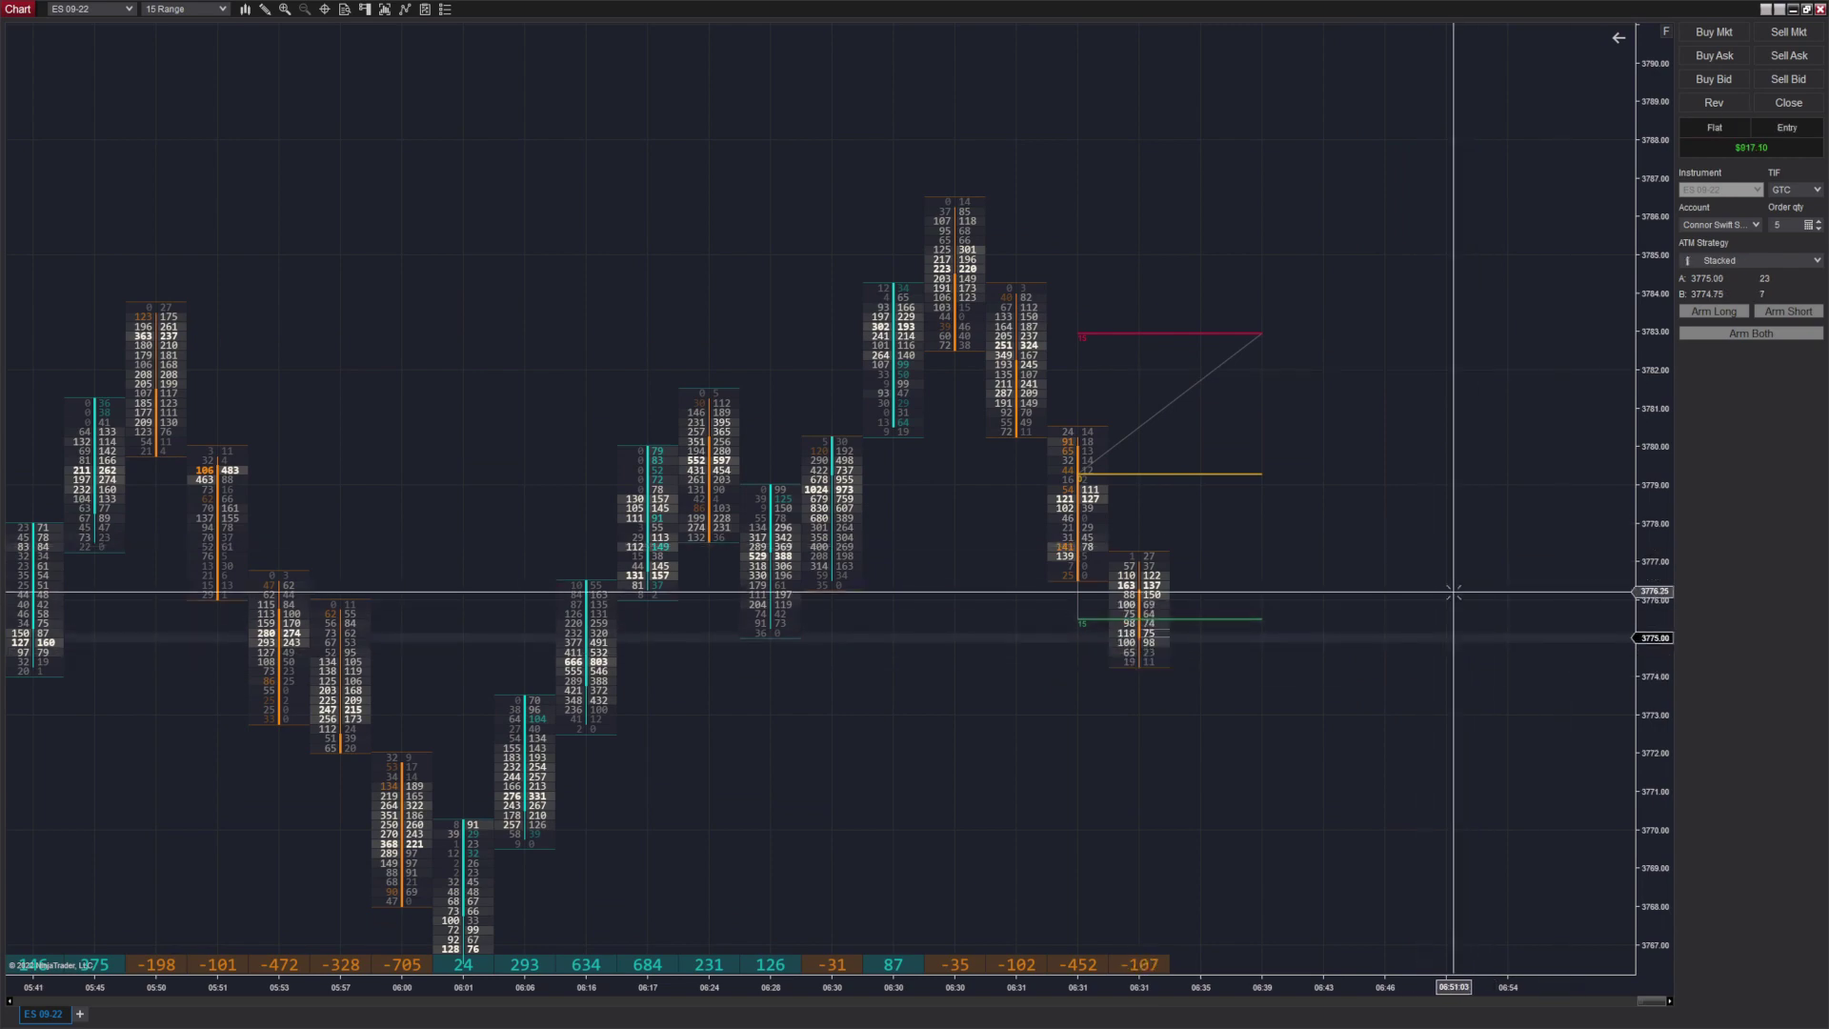
click(1788, 312)
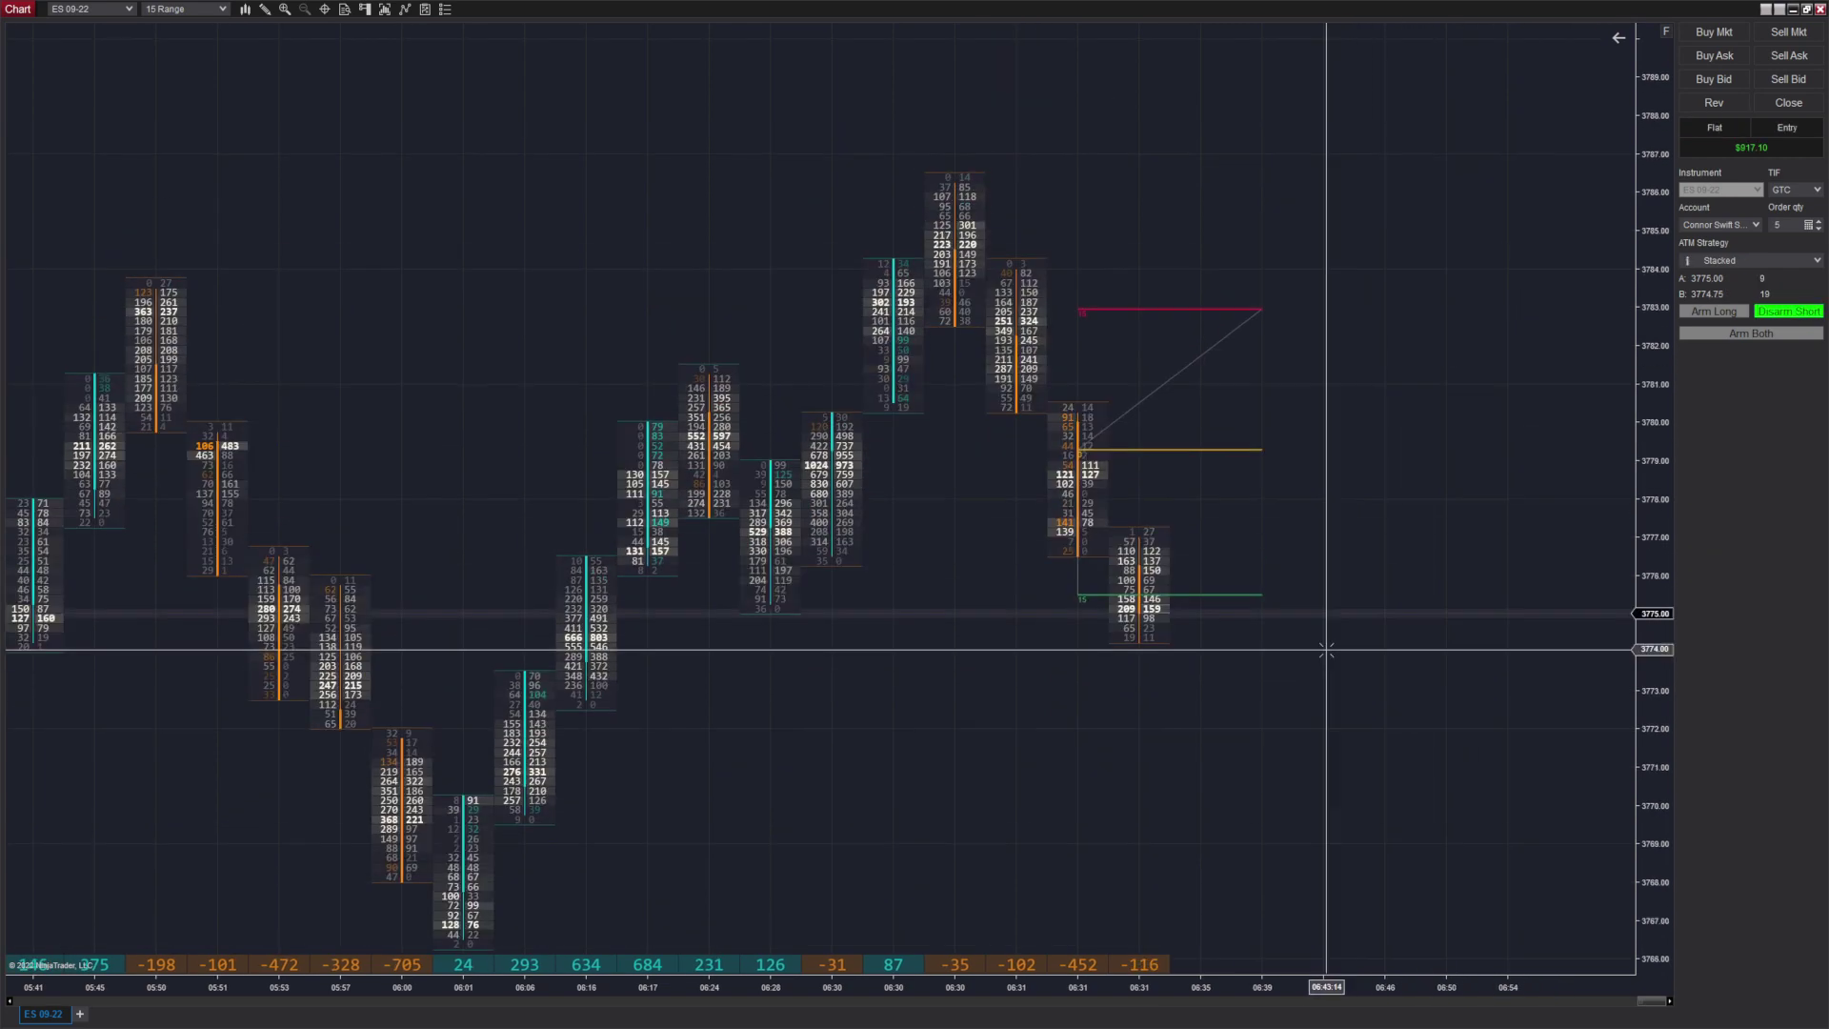
scroll(1483, 481, down, 1)
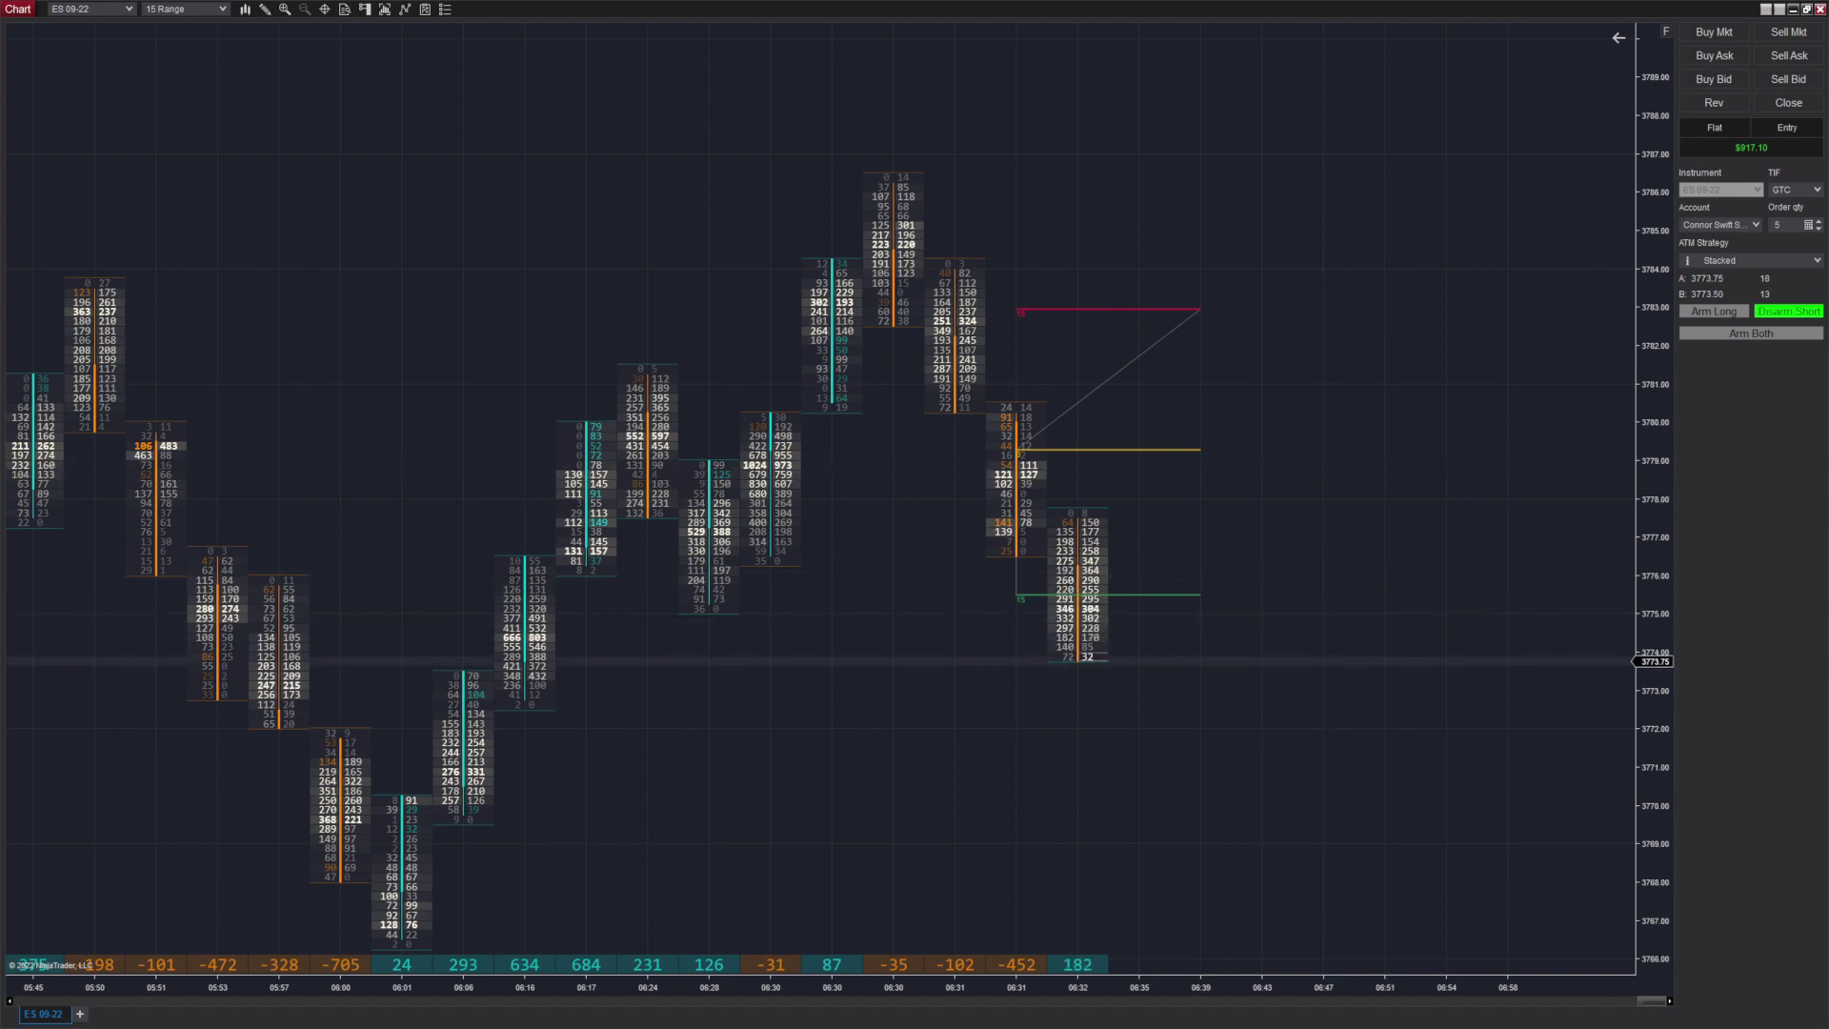
scroll(1443, 551, right, 4)
scroll(1448, 528, left, 3)
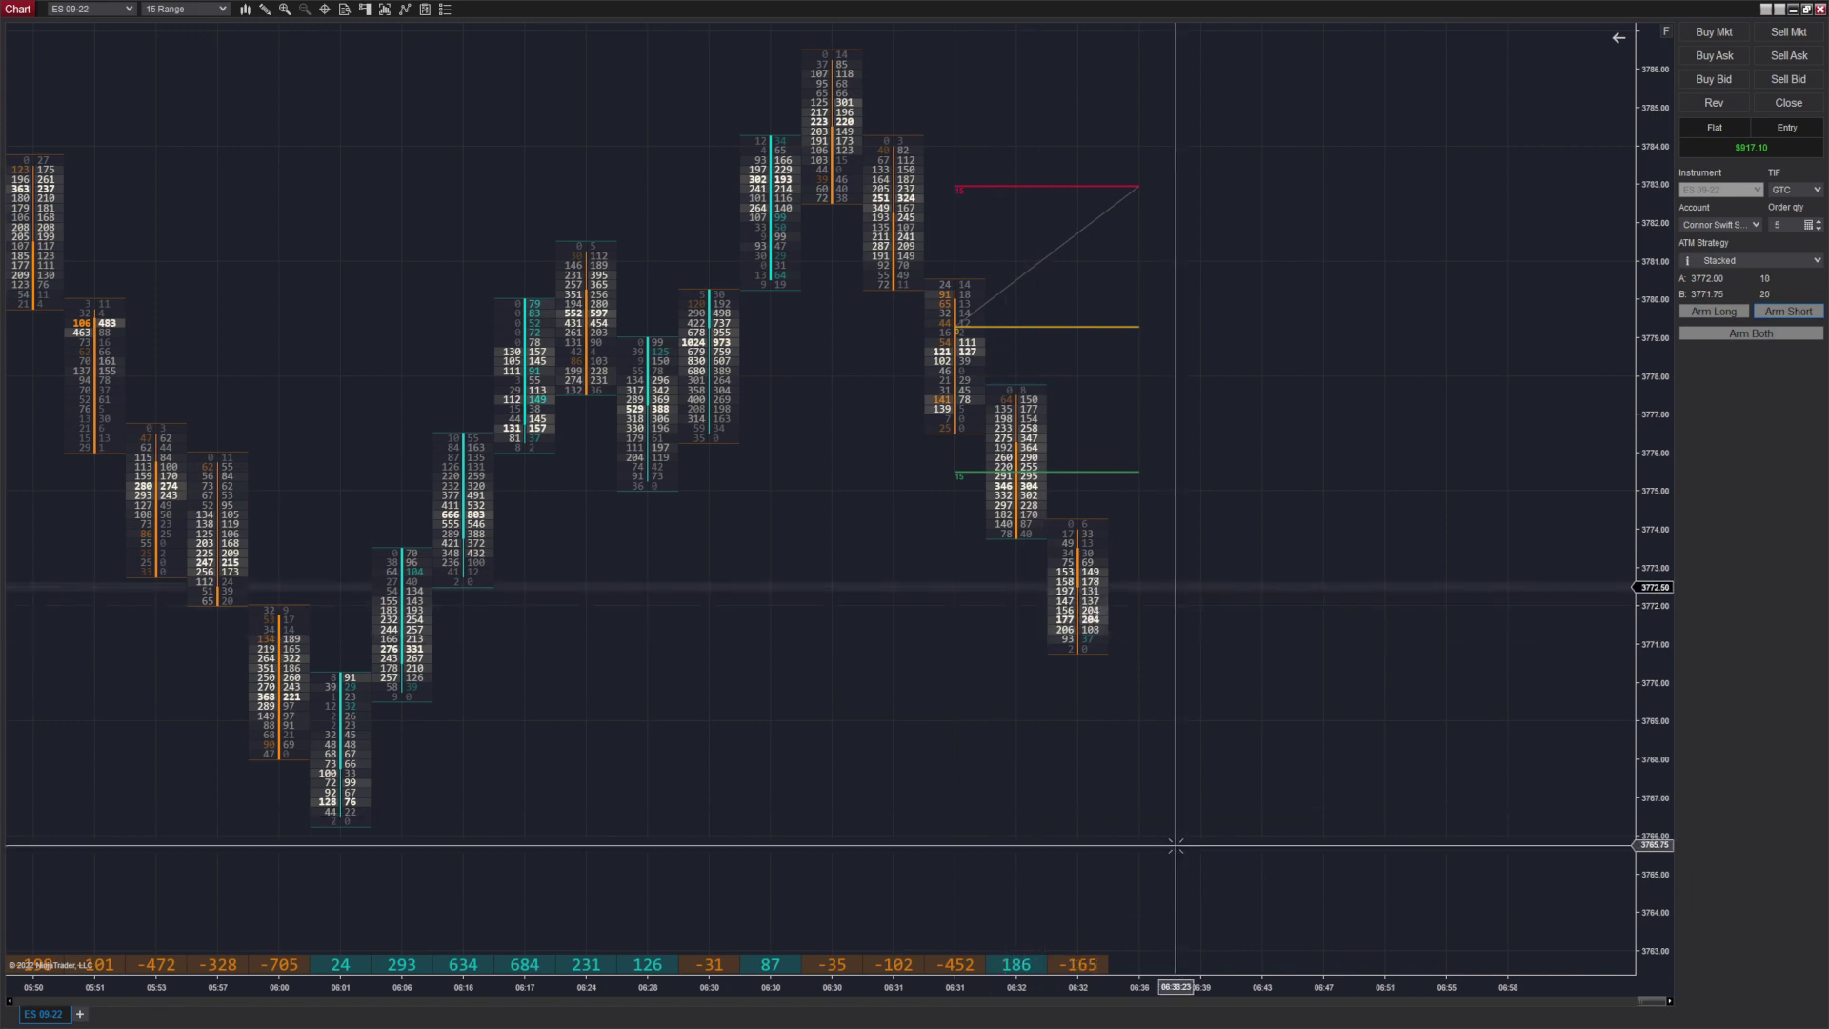
scroll(1322, 732, right, 1)
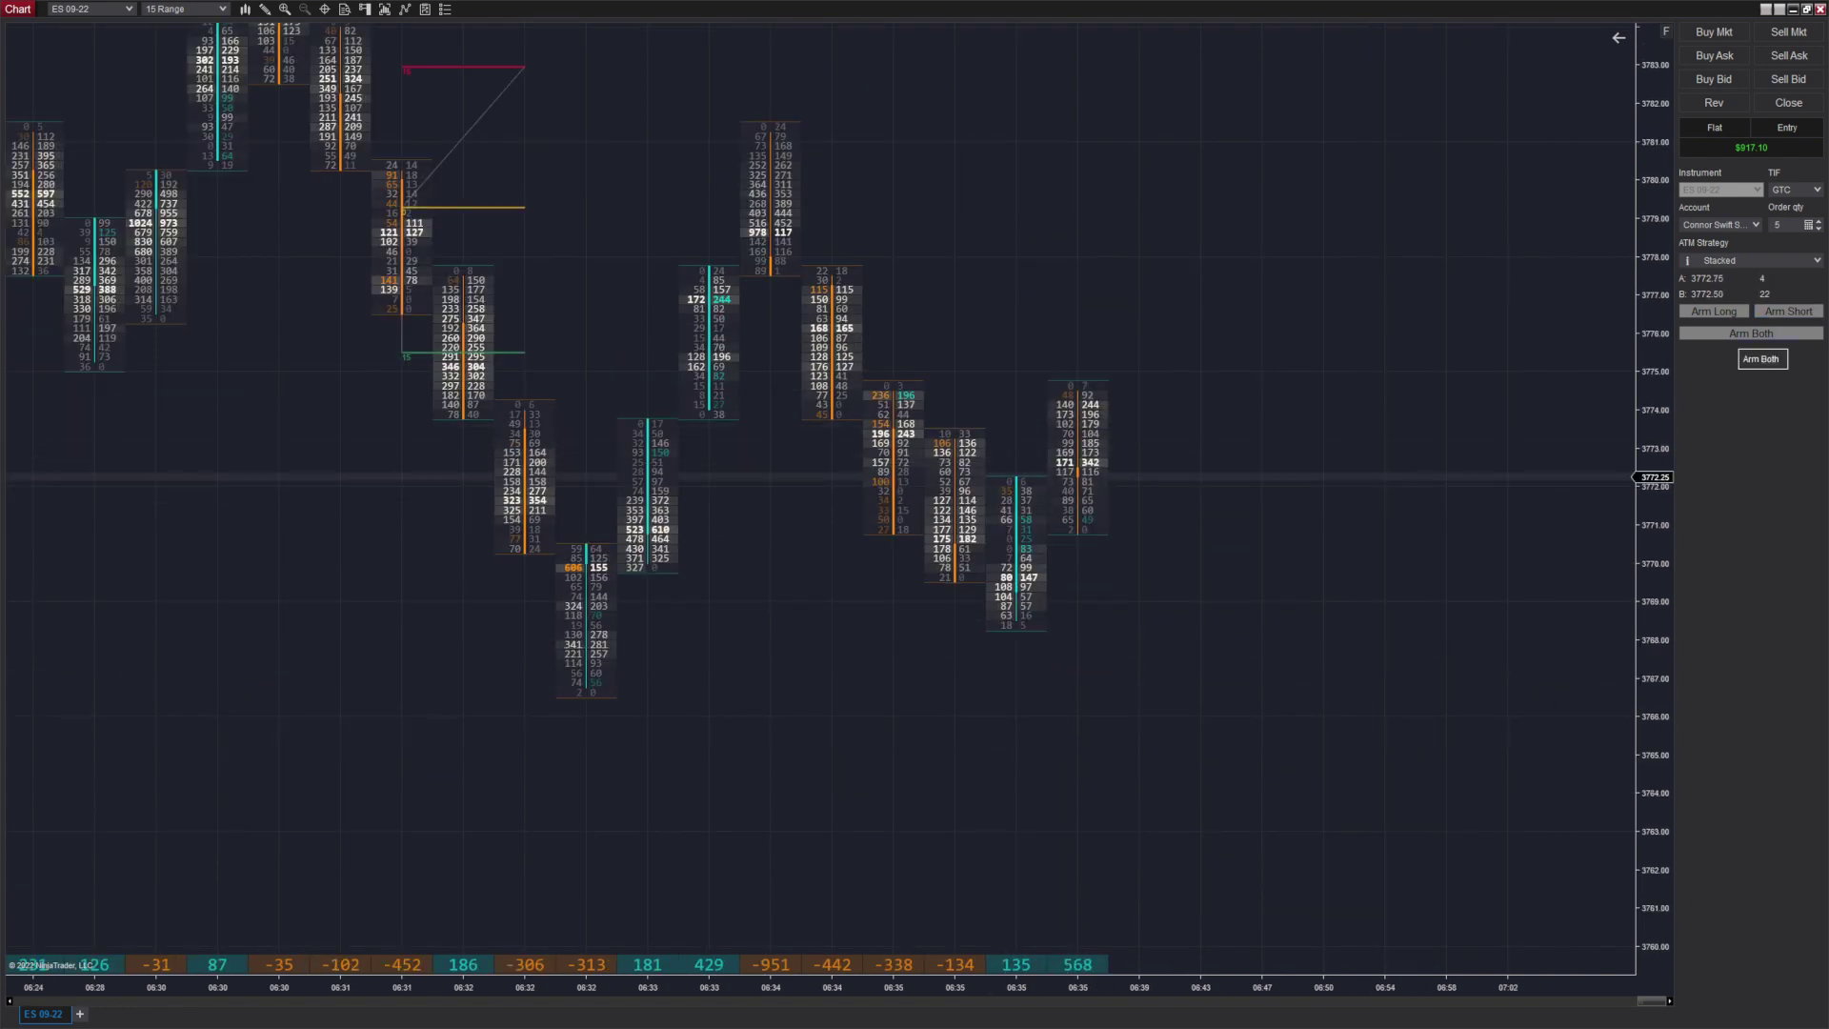
Arm both entries and sell 5 contracts at 3769.00 with the Stacked ATM bracket.
click(1752, 334)
scroll(1329, 557, left, 1)
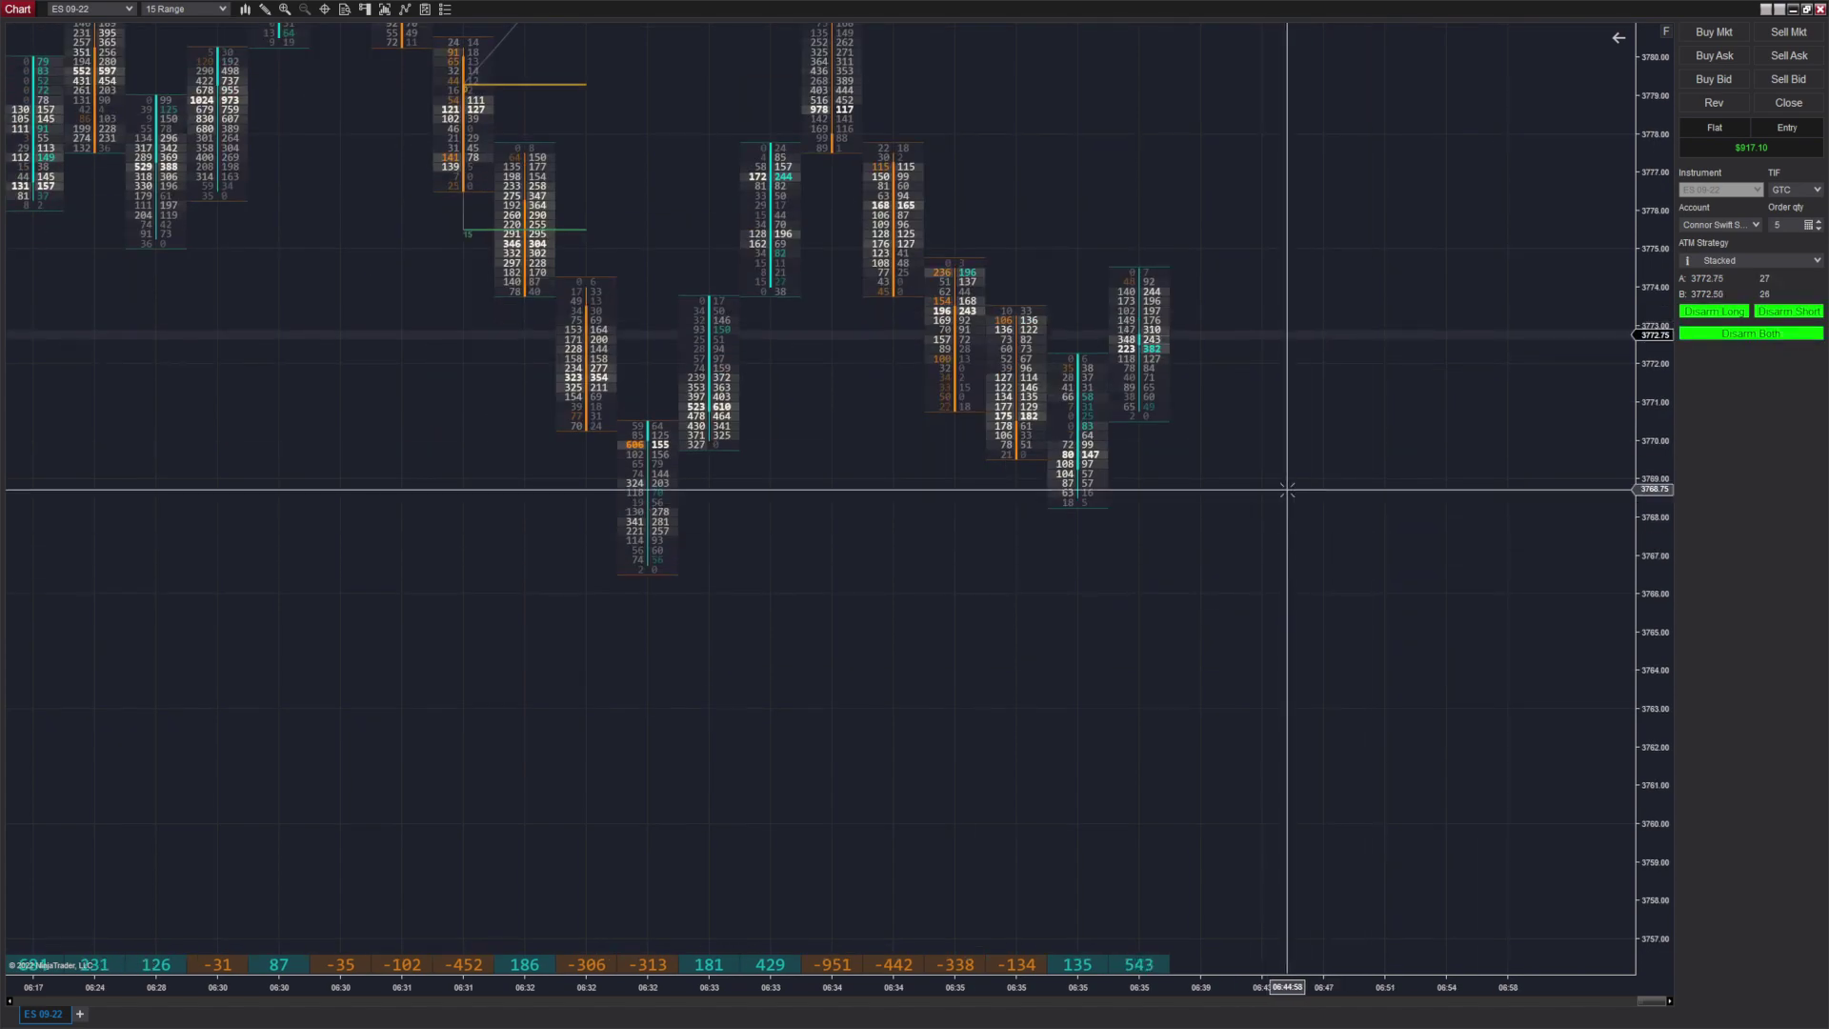
drag(1288, 488, 1229, 567)
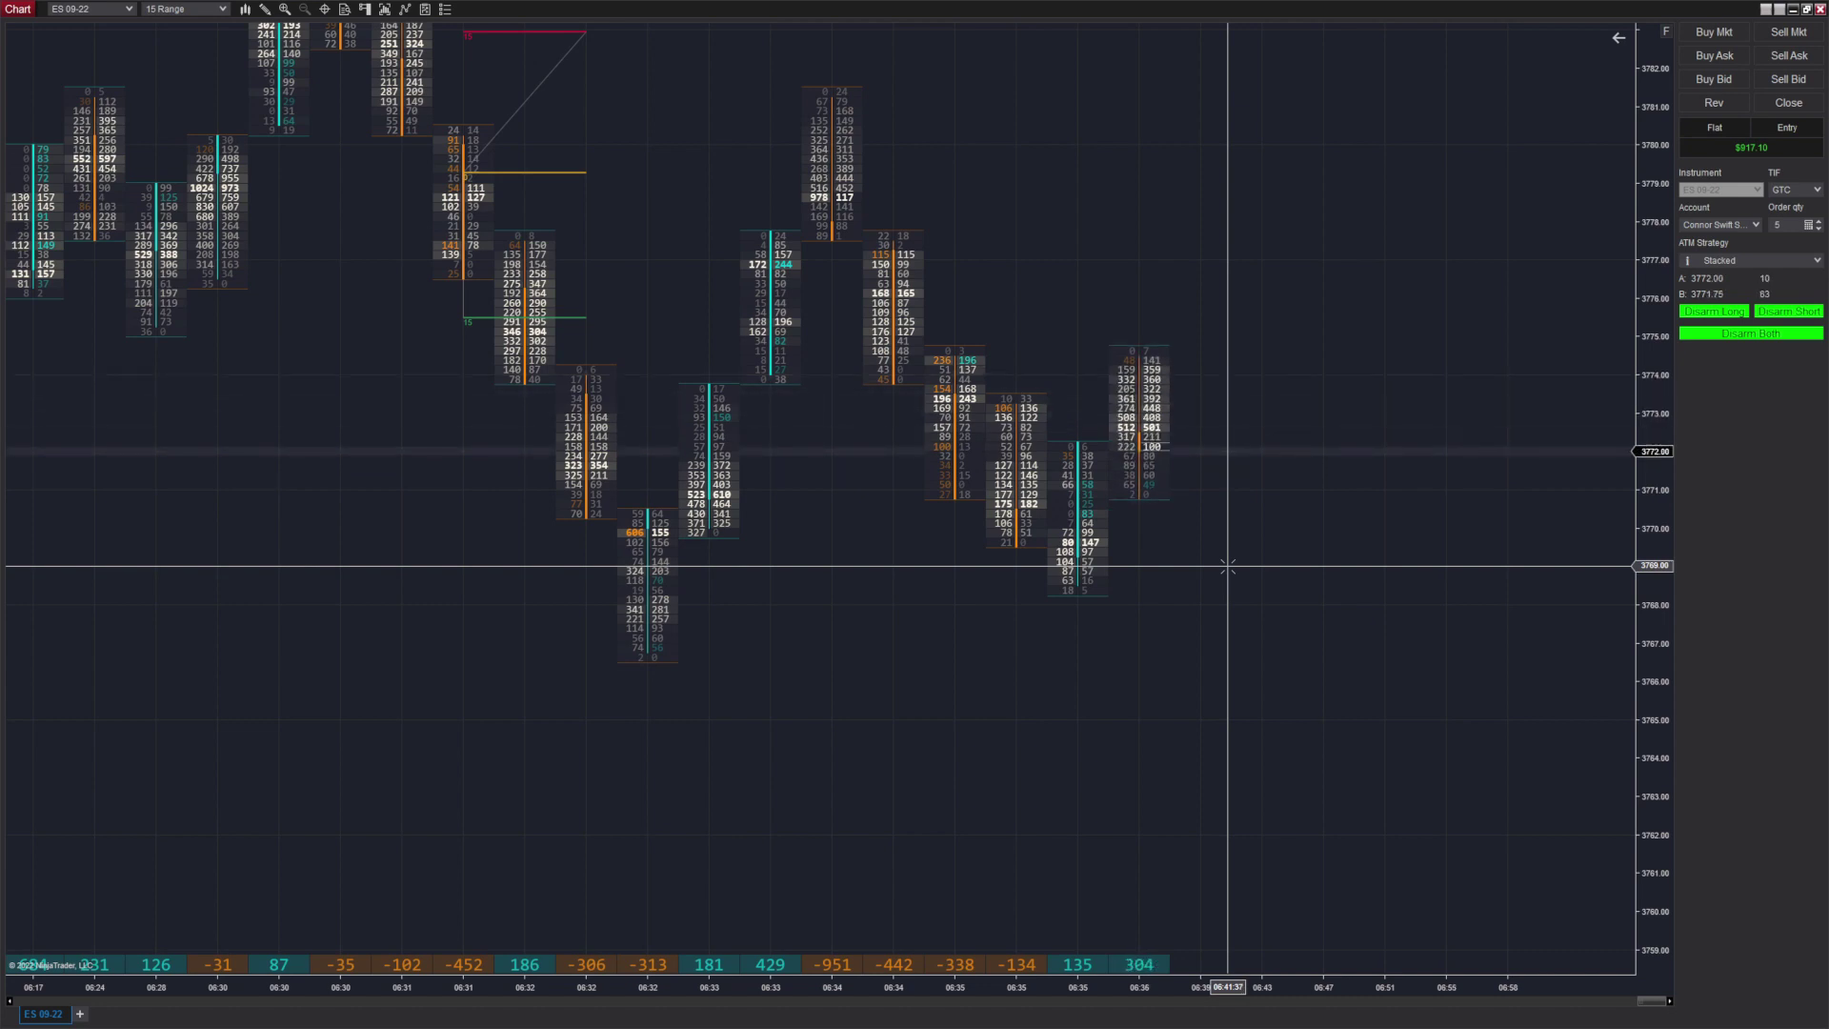
click(1228, 566)
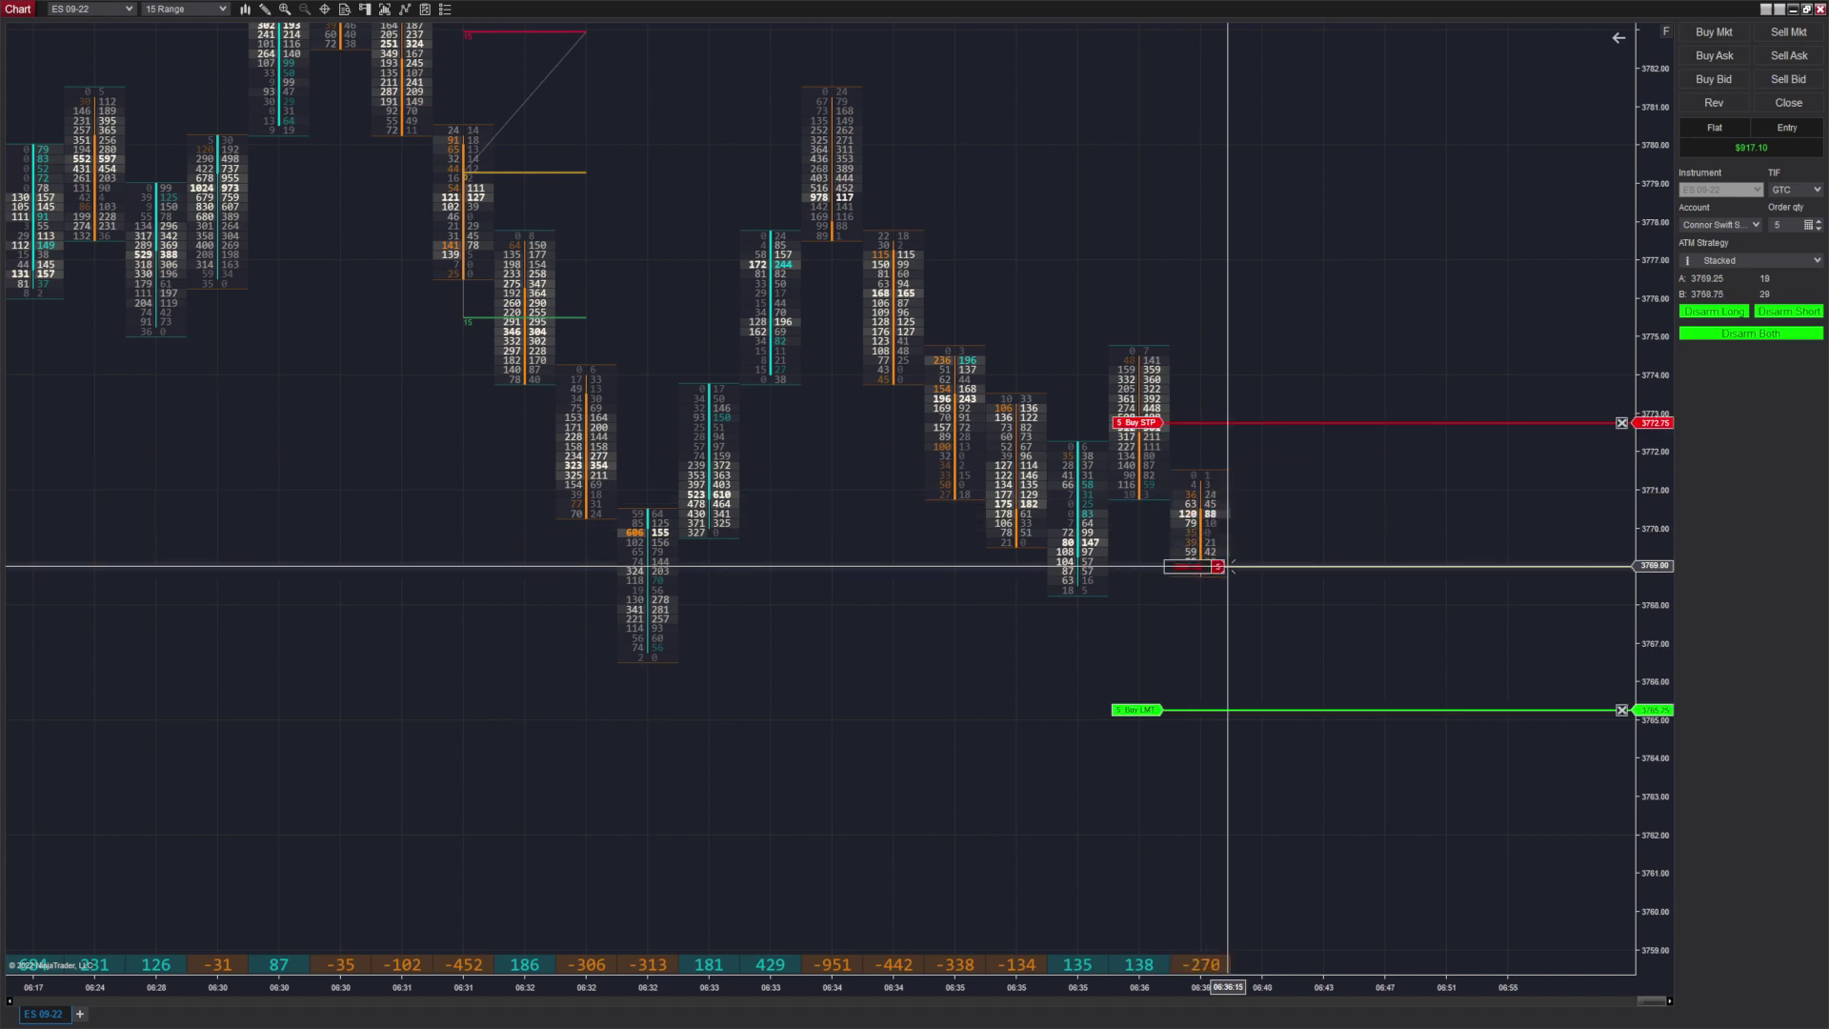
Draw a Risk/Reward object from the 3769.00 short entry to the stop above.
drag(1388, 556, 1188, 518)
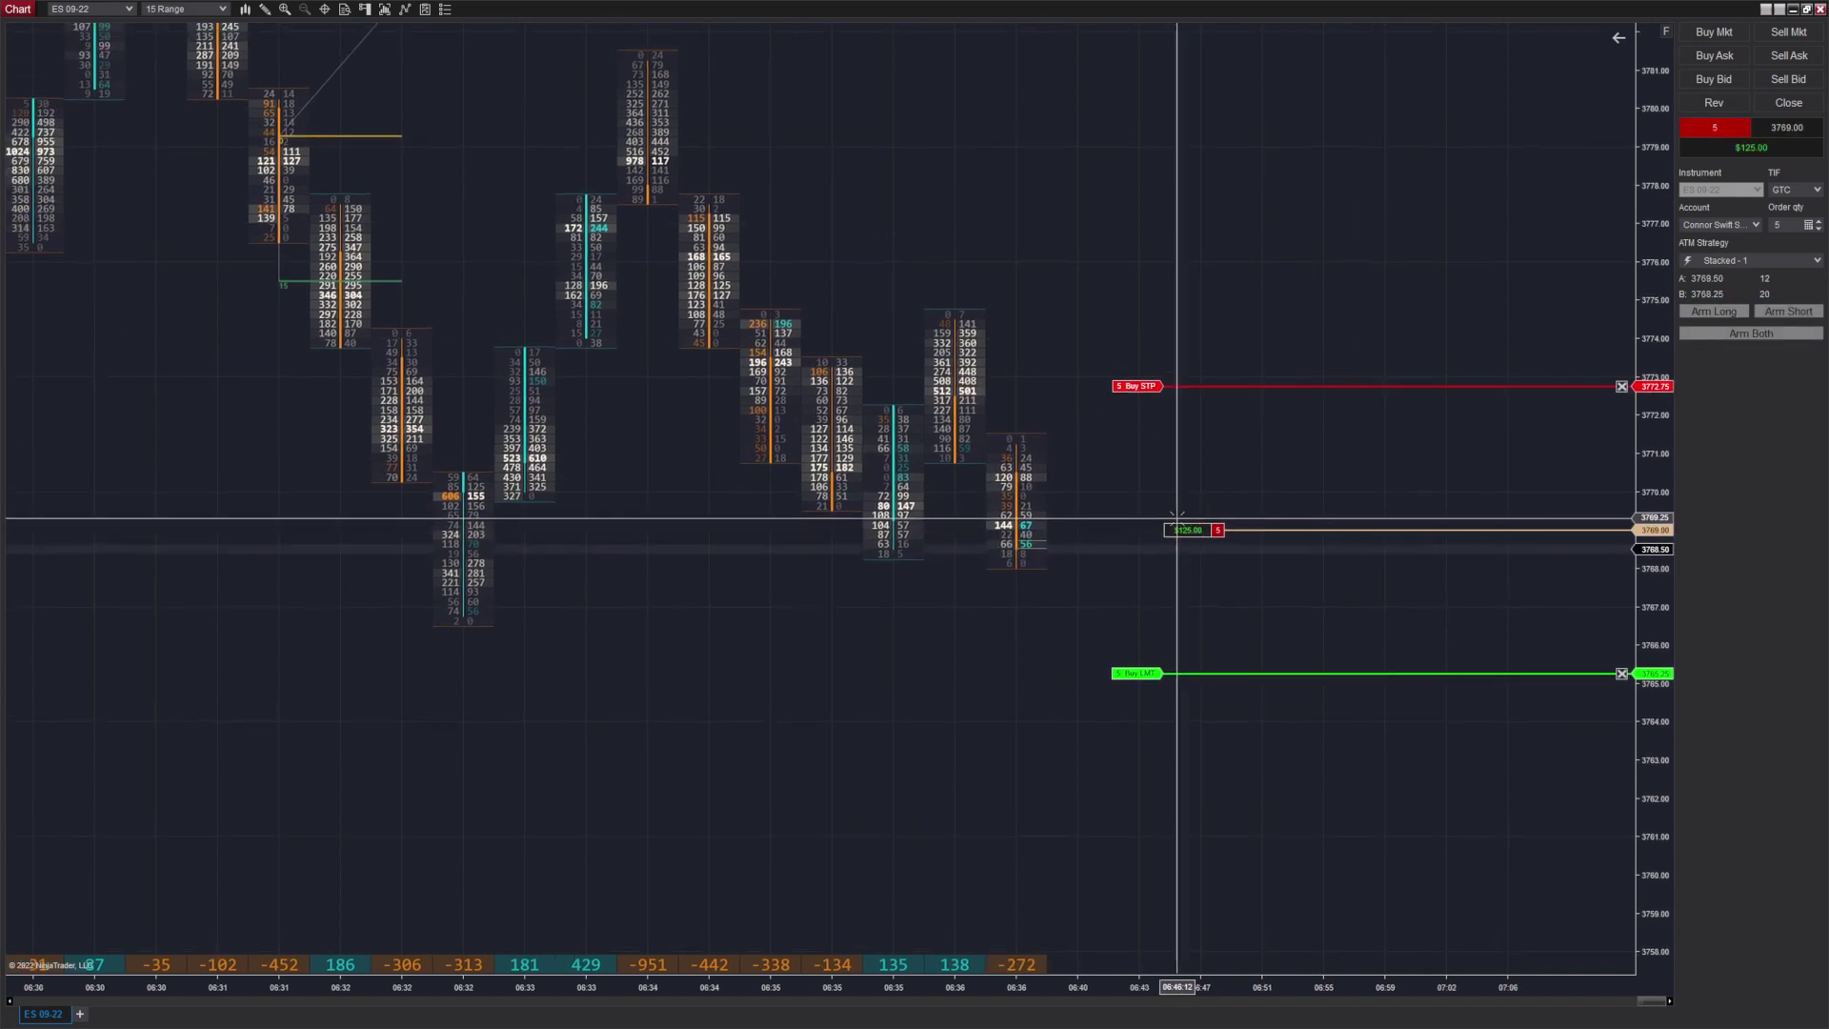
click(1077, 514)
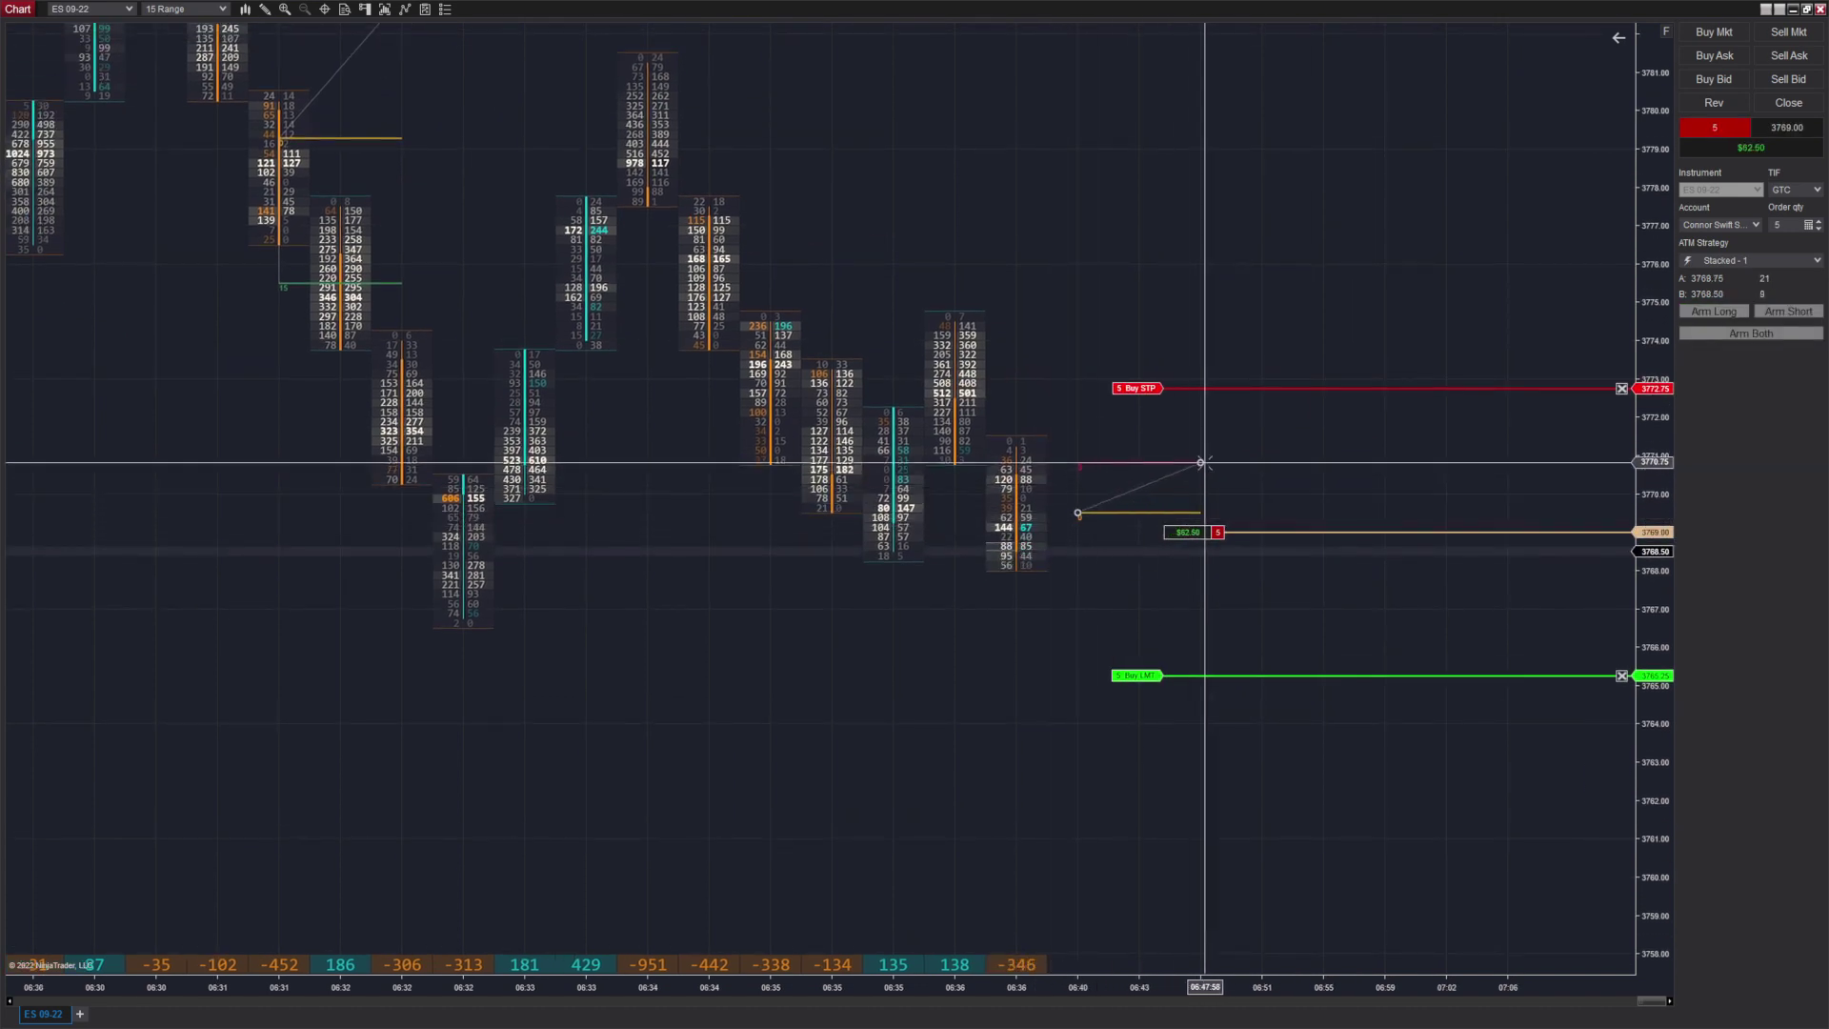
click(1261, 373)
Enter another 5-contract bracketed short at 3764.75.
scroll(1314, 572, down, 1)
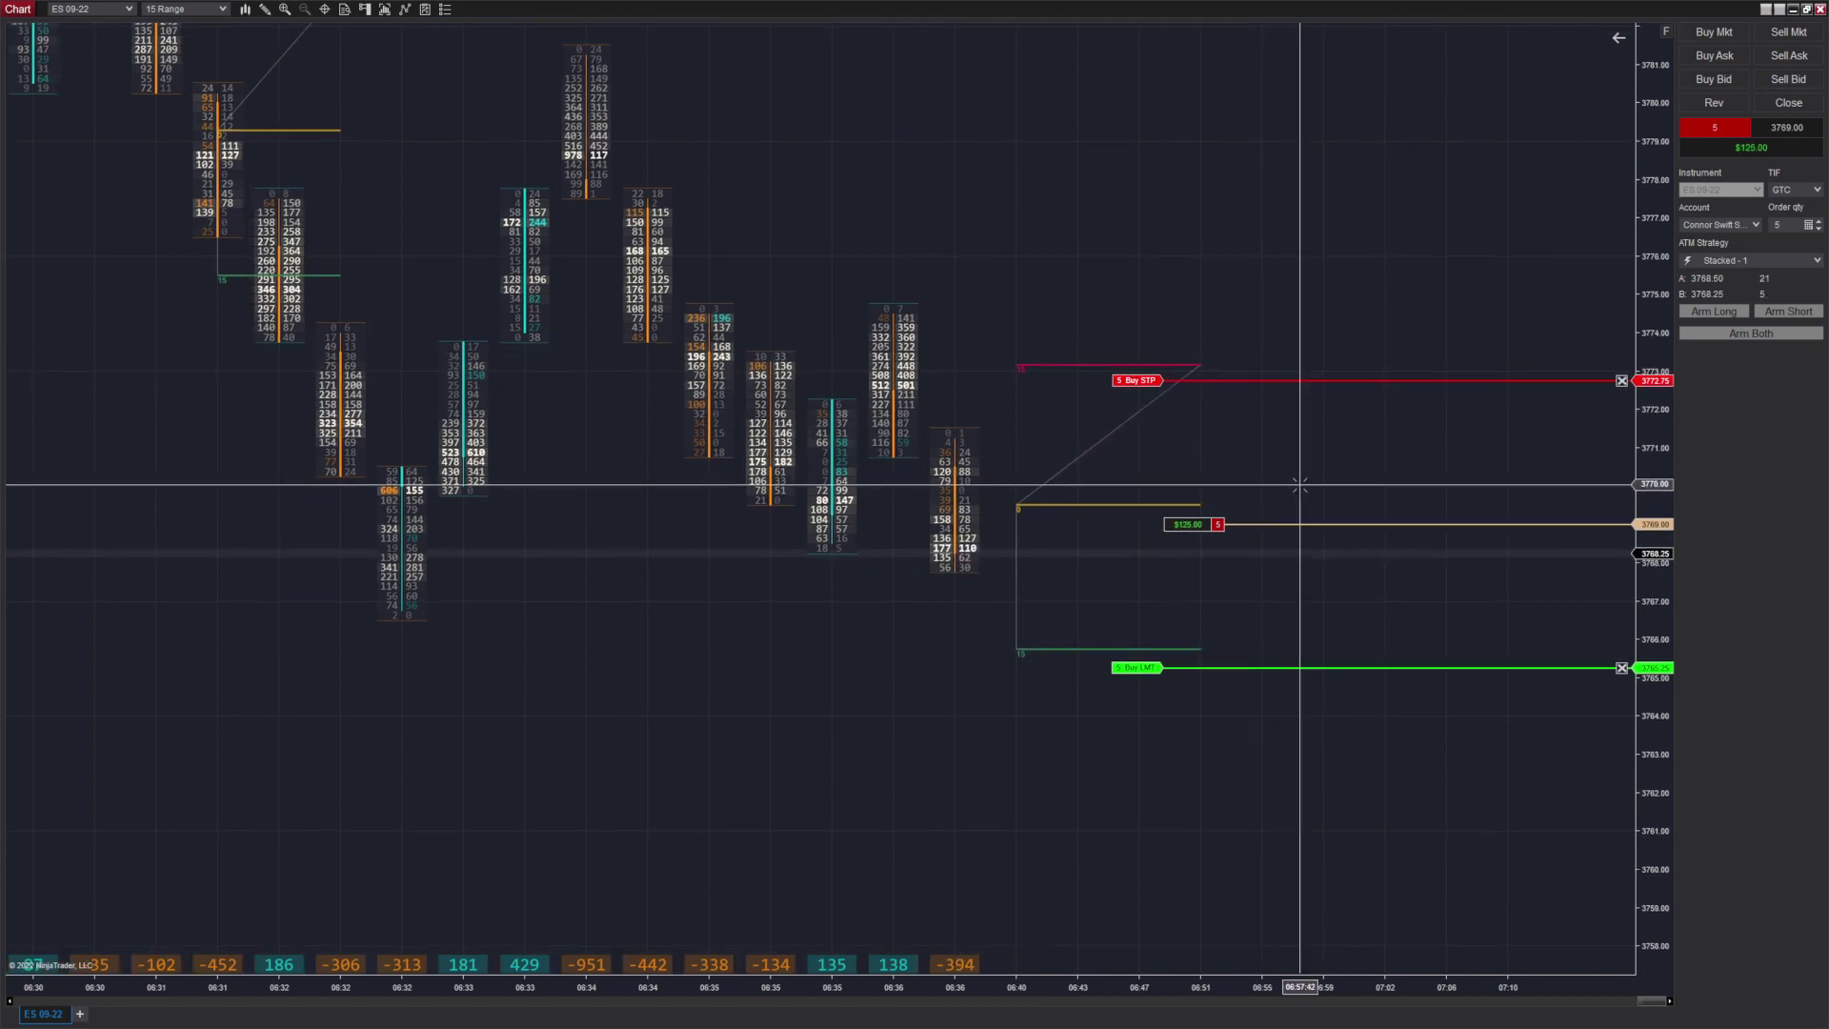
scroll(1239, 595, up, 3)
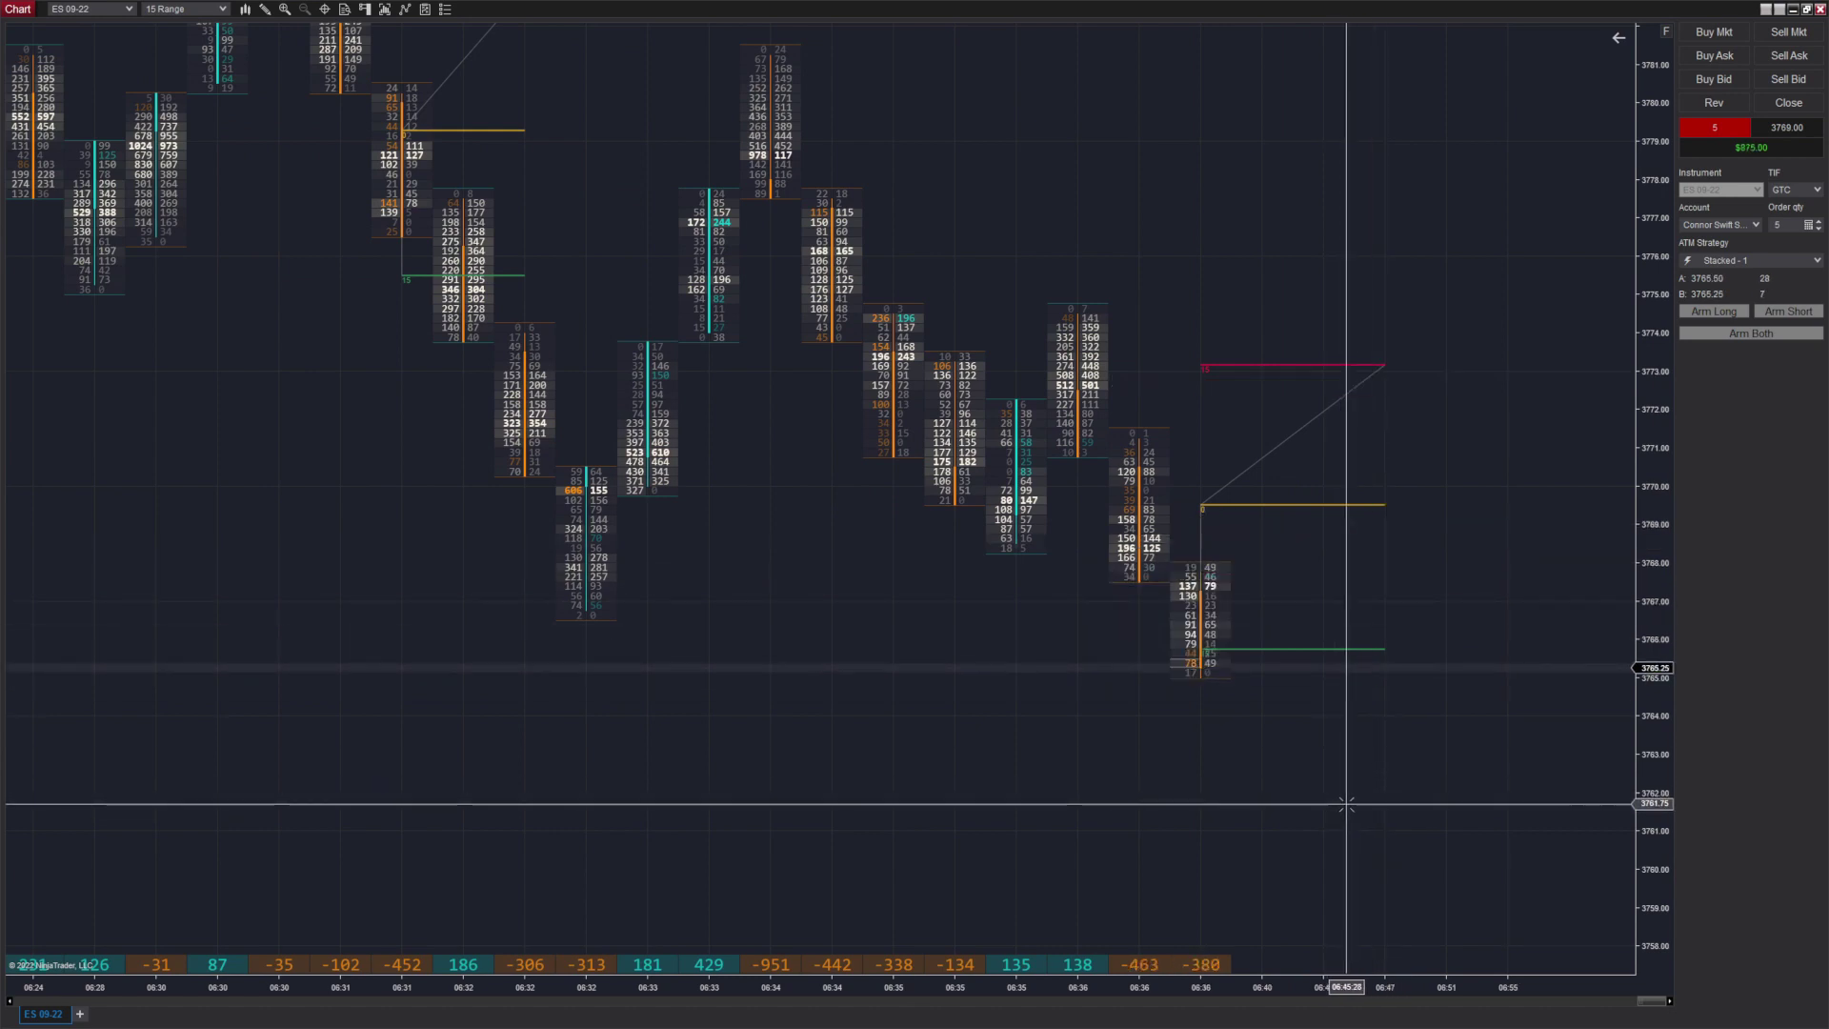
scroll(1241, 791, down, 1)
click(1367, 697)
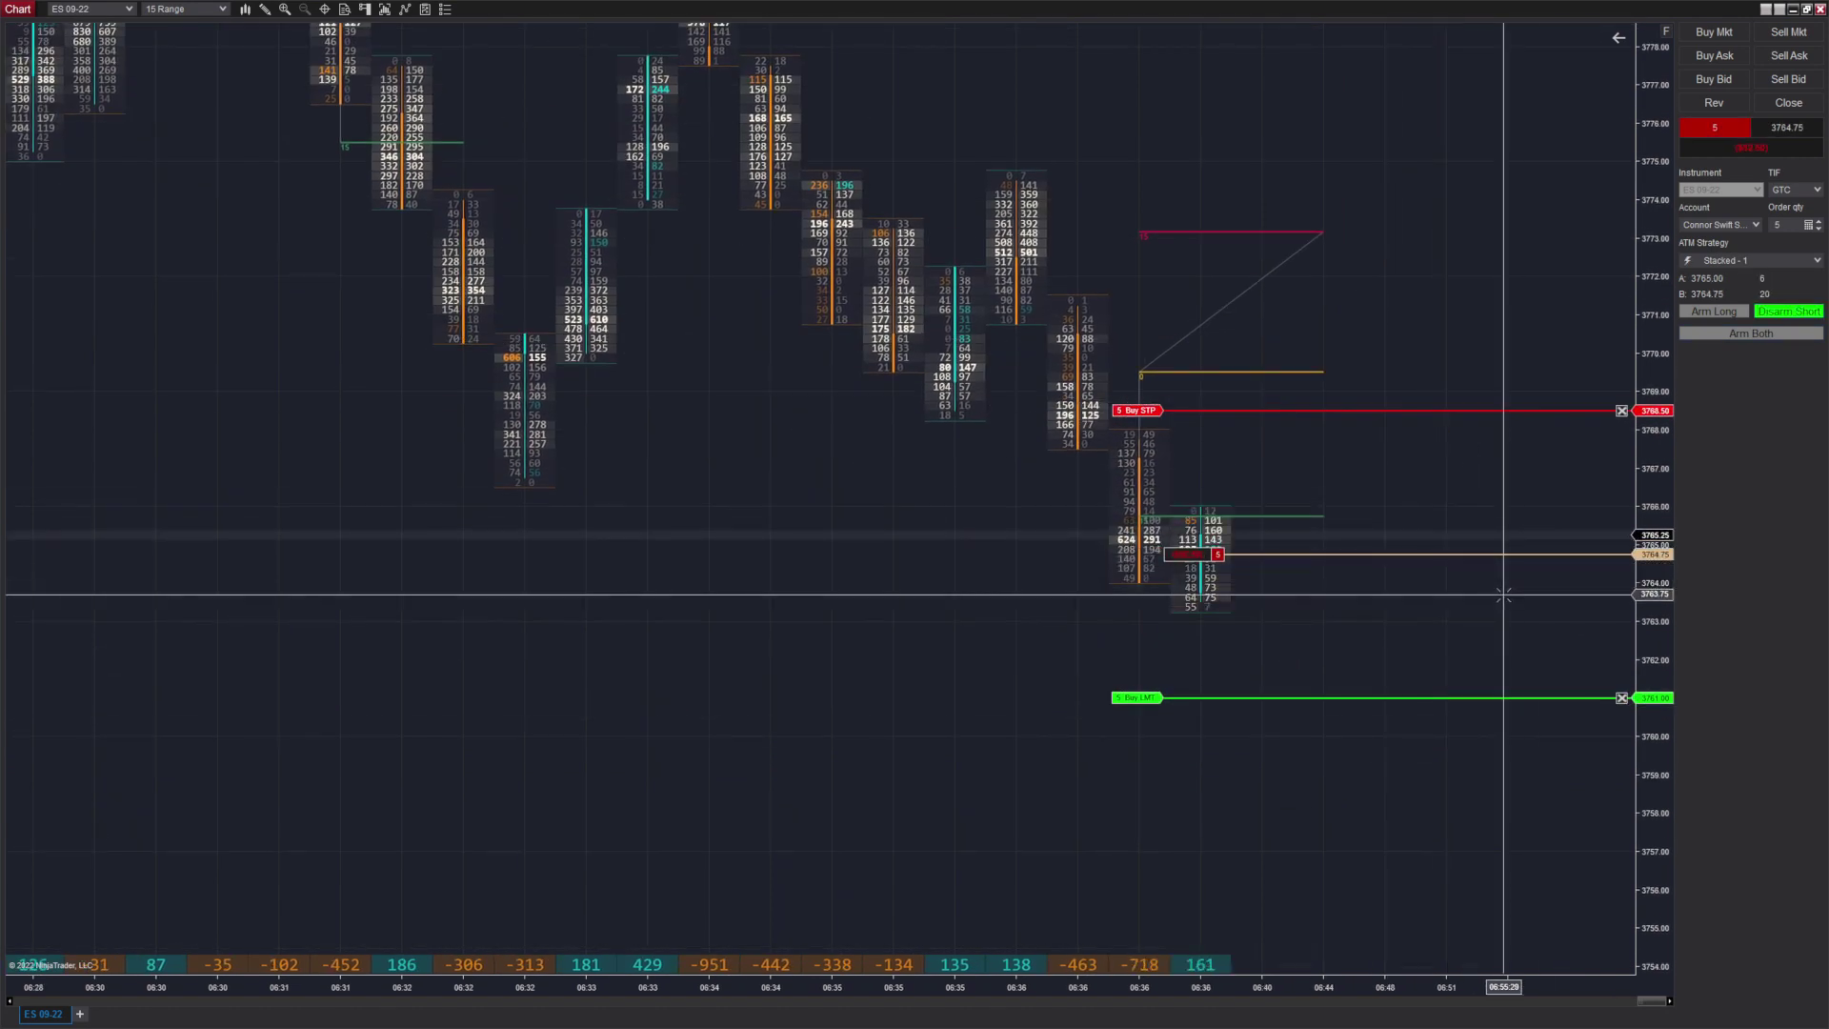
Zoom and pan the footprint chart to follow the 3764.75 short until its bracket closes it.
scroll(1503, 595, up, 3)
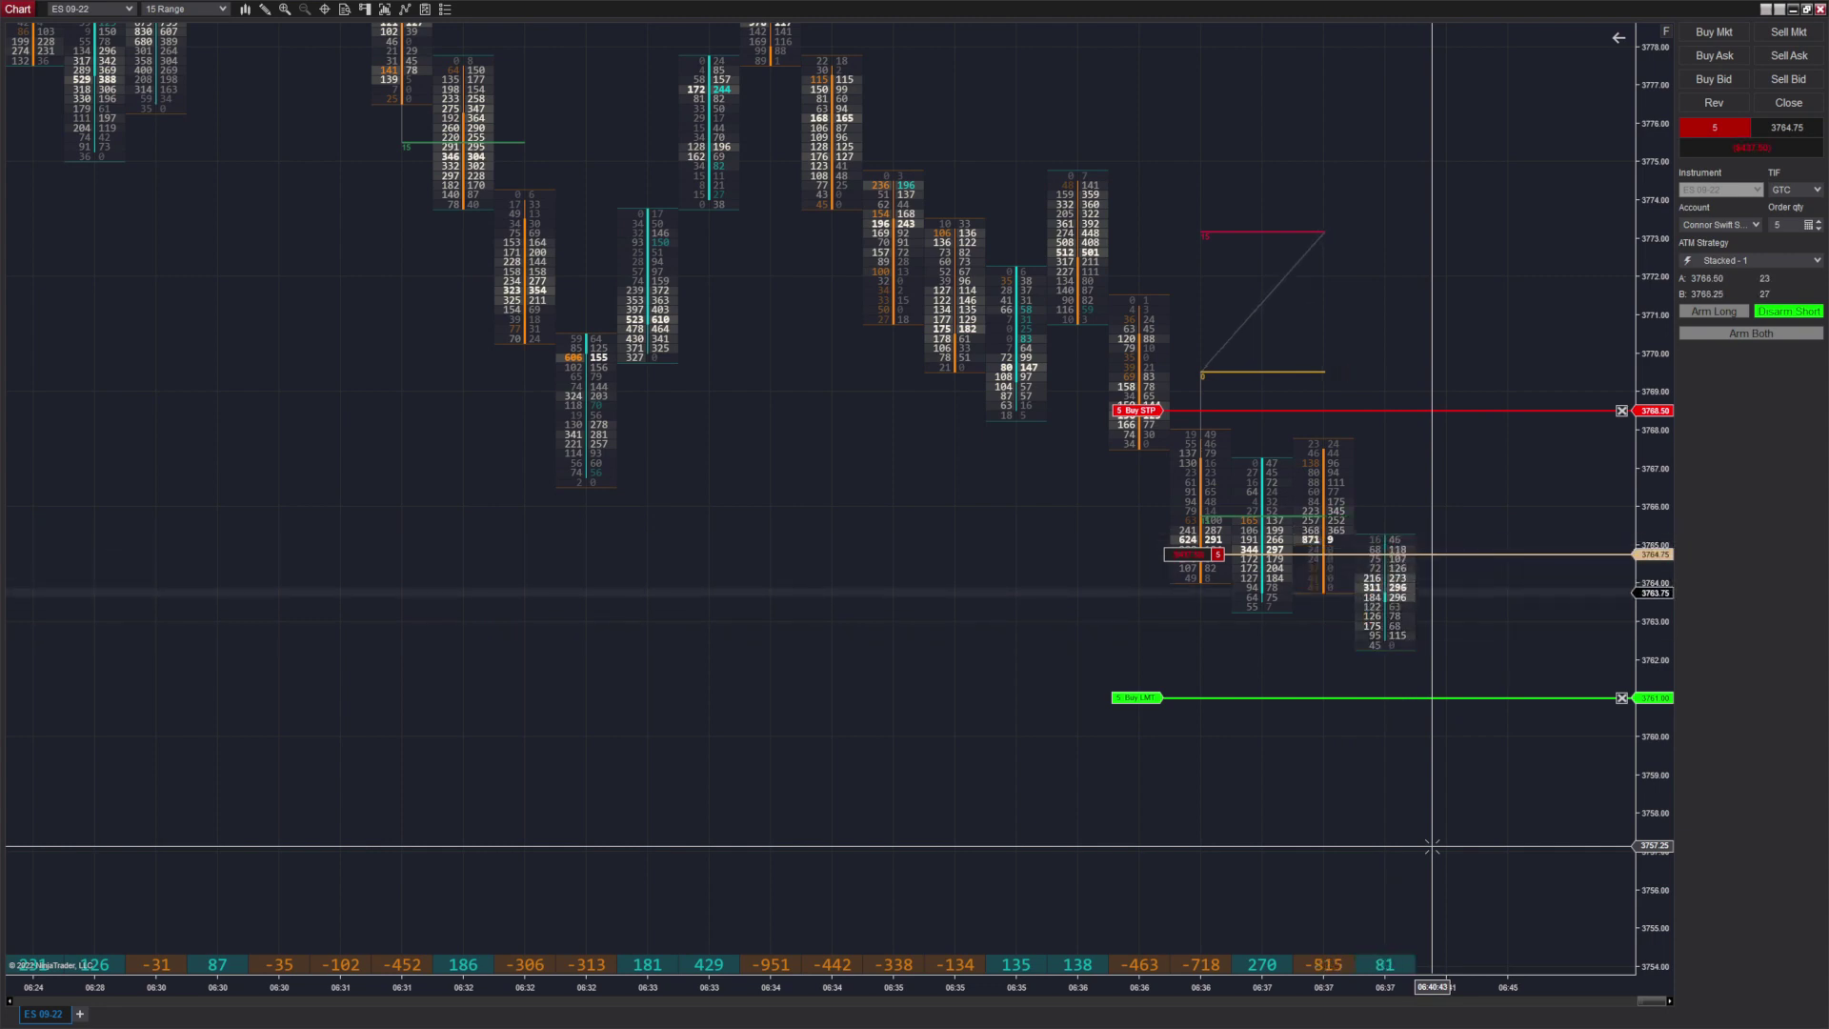
scroll(1243, 689, down, 5)
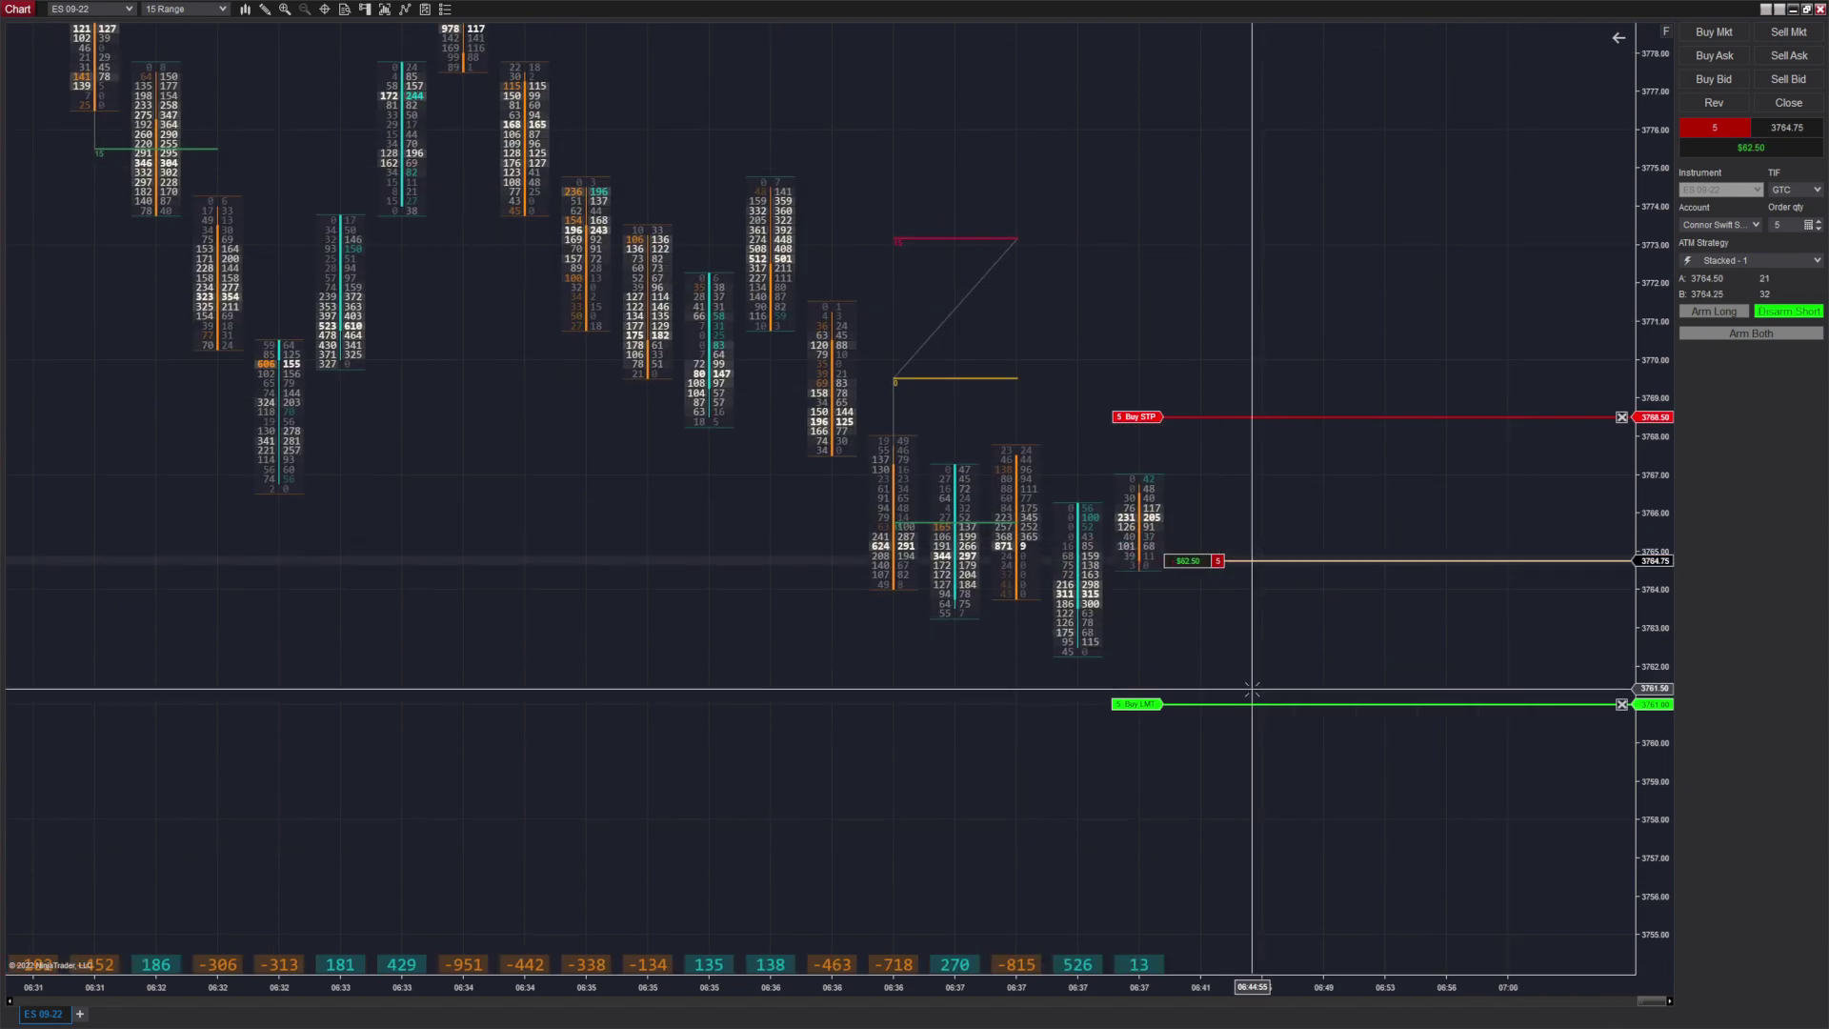
drag(1243, 689, 1412, 612)
scroll(1412, 612, up, 1)
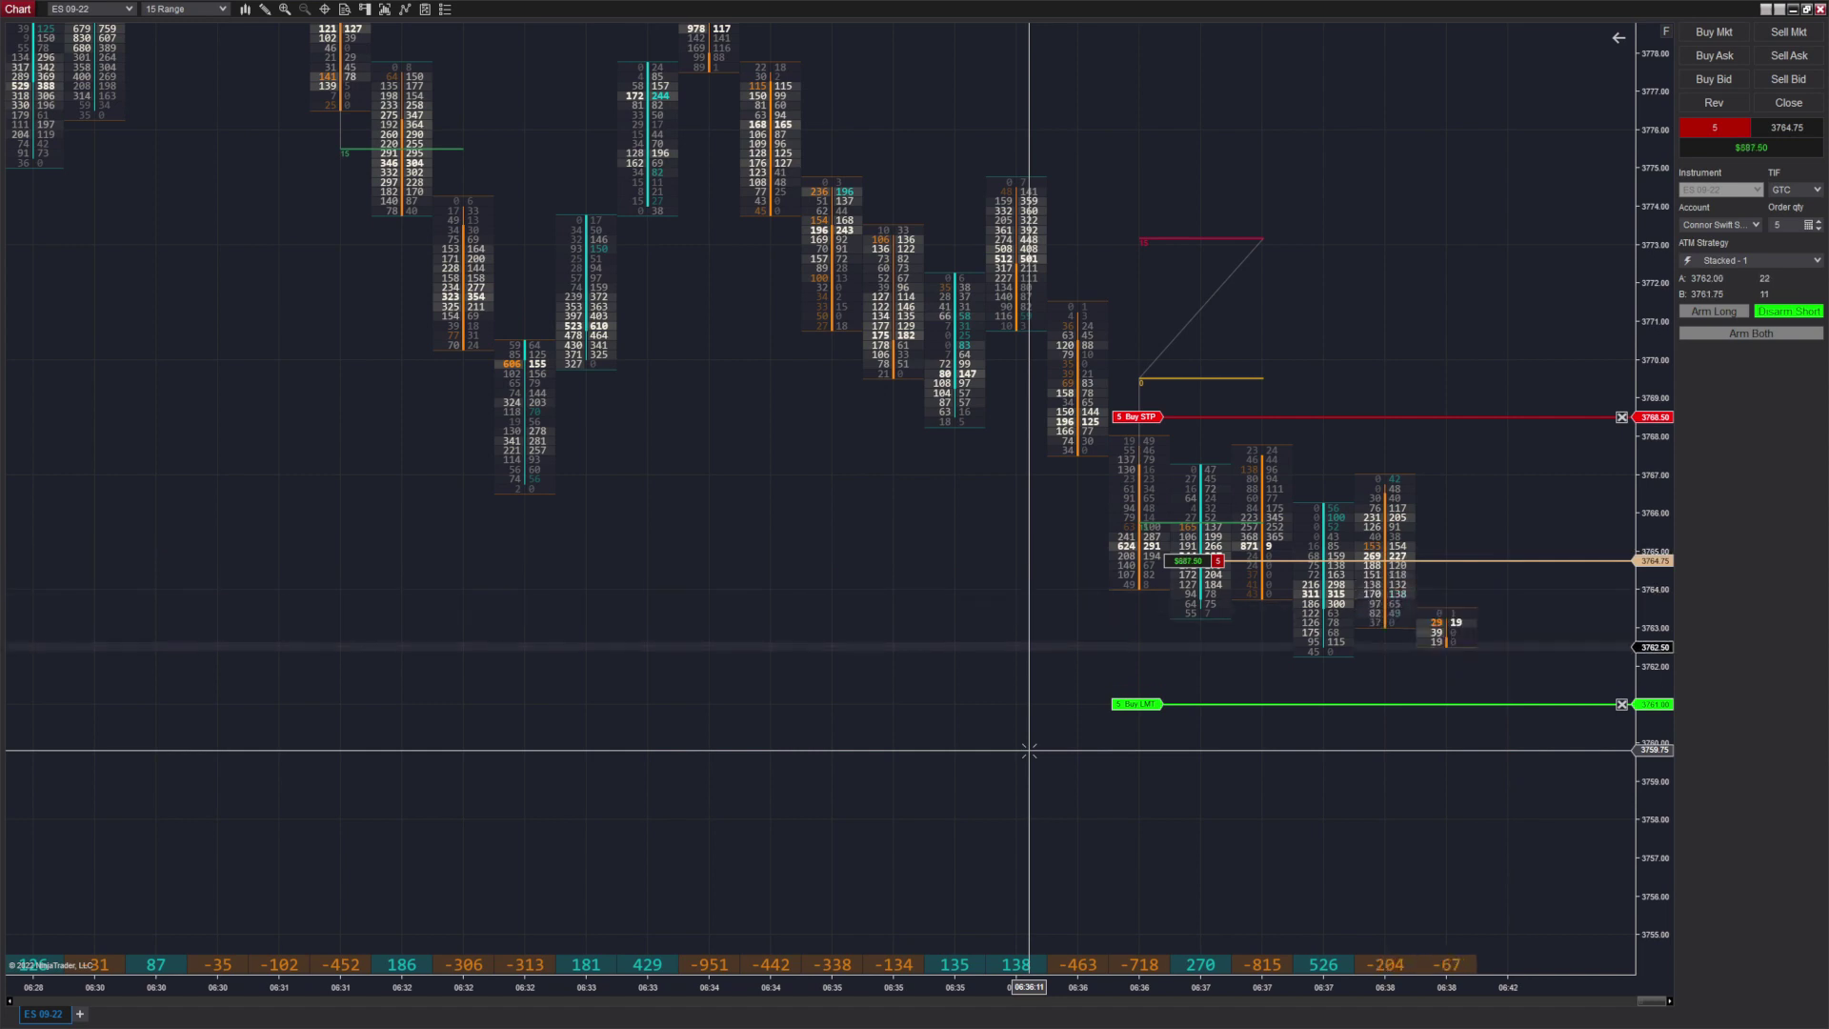
scroll(1029, 743, down, 4)
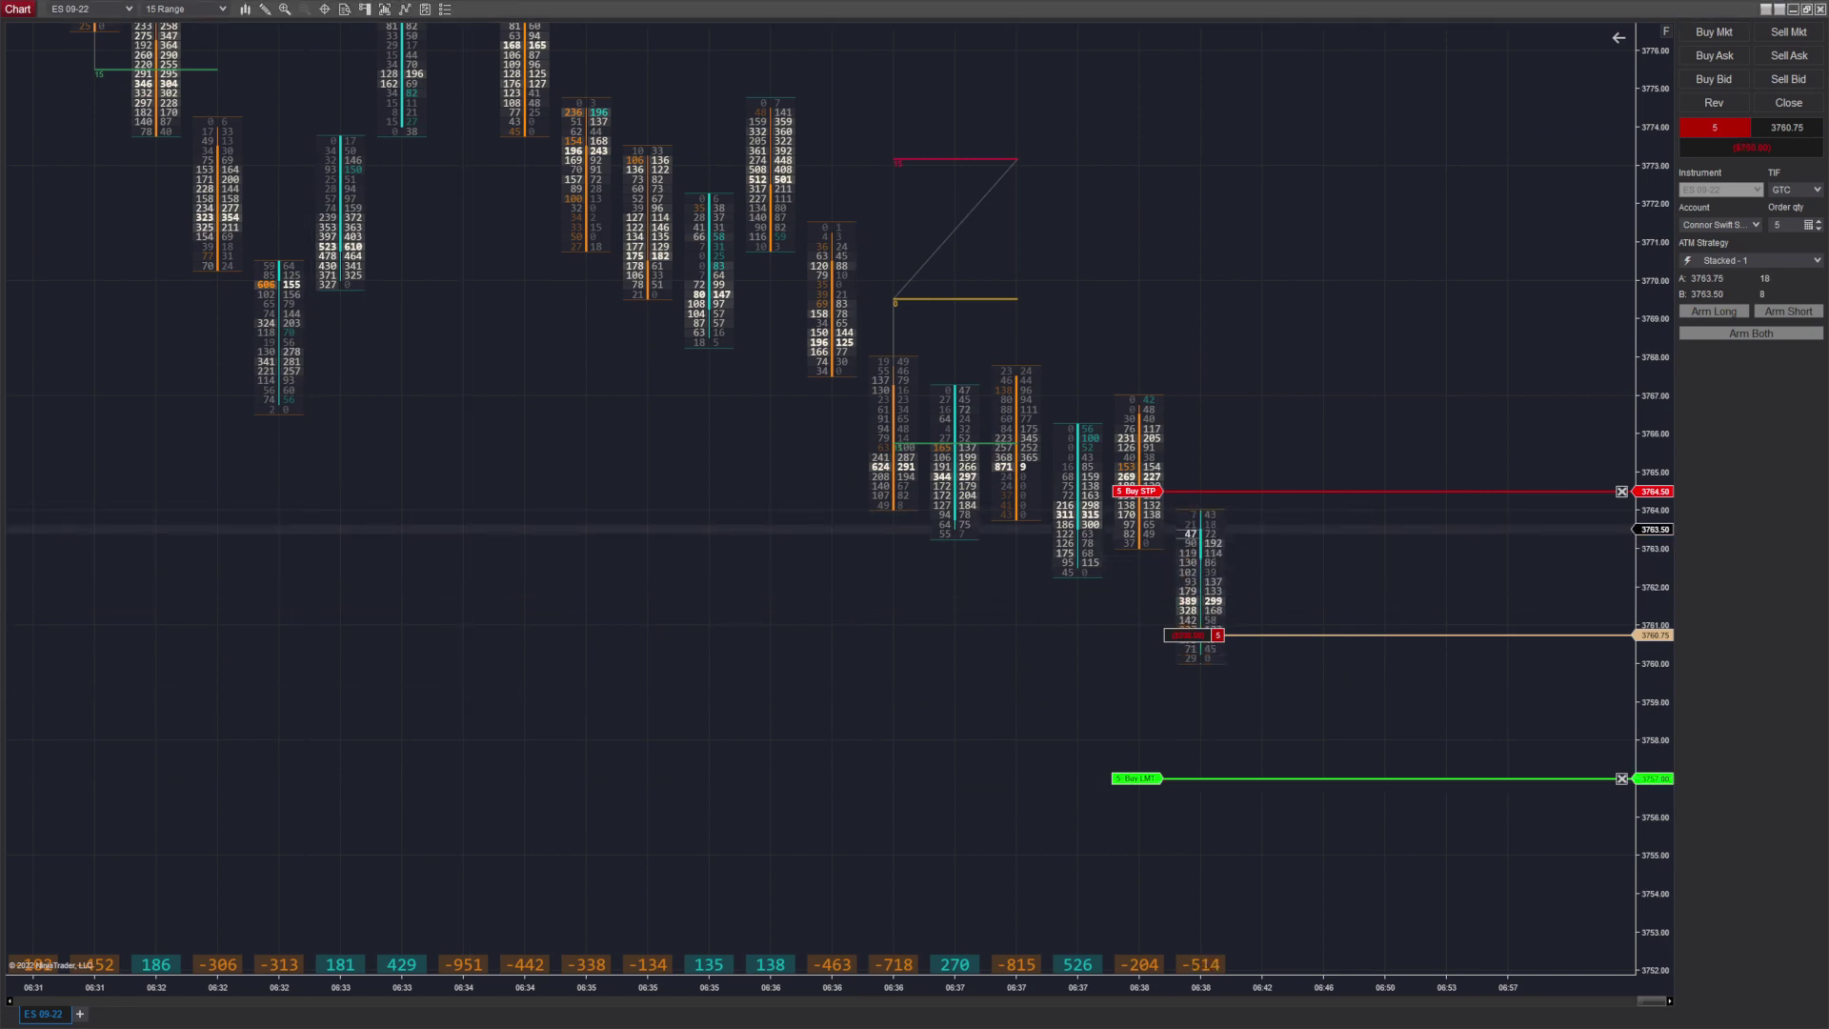
drag(1420, 645, 1231, 791)
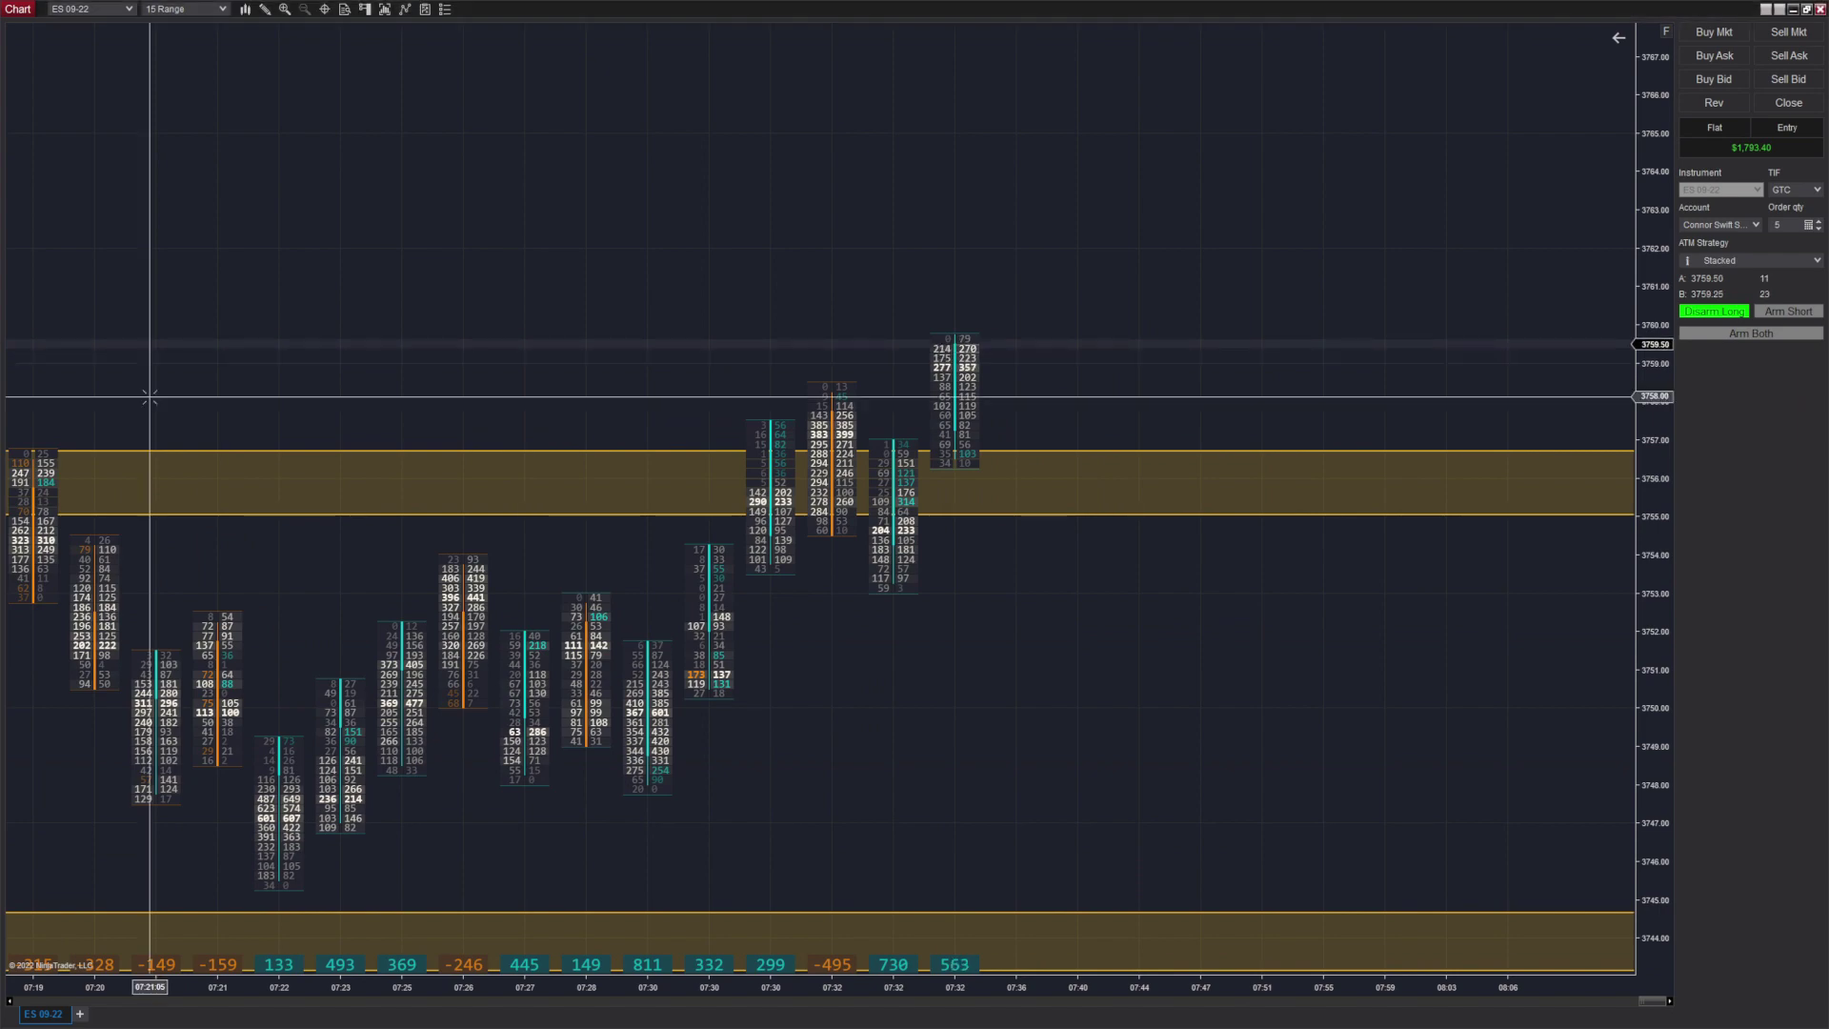
Pan the footprint chart to recentre the recent bars before the long entry.
drag(1347, 416, 1262, 669)
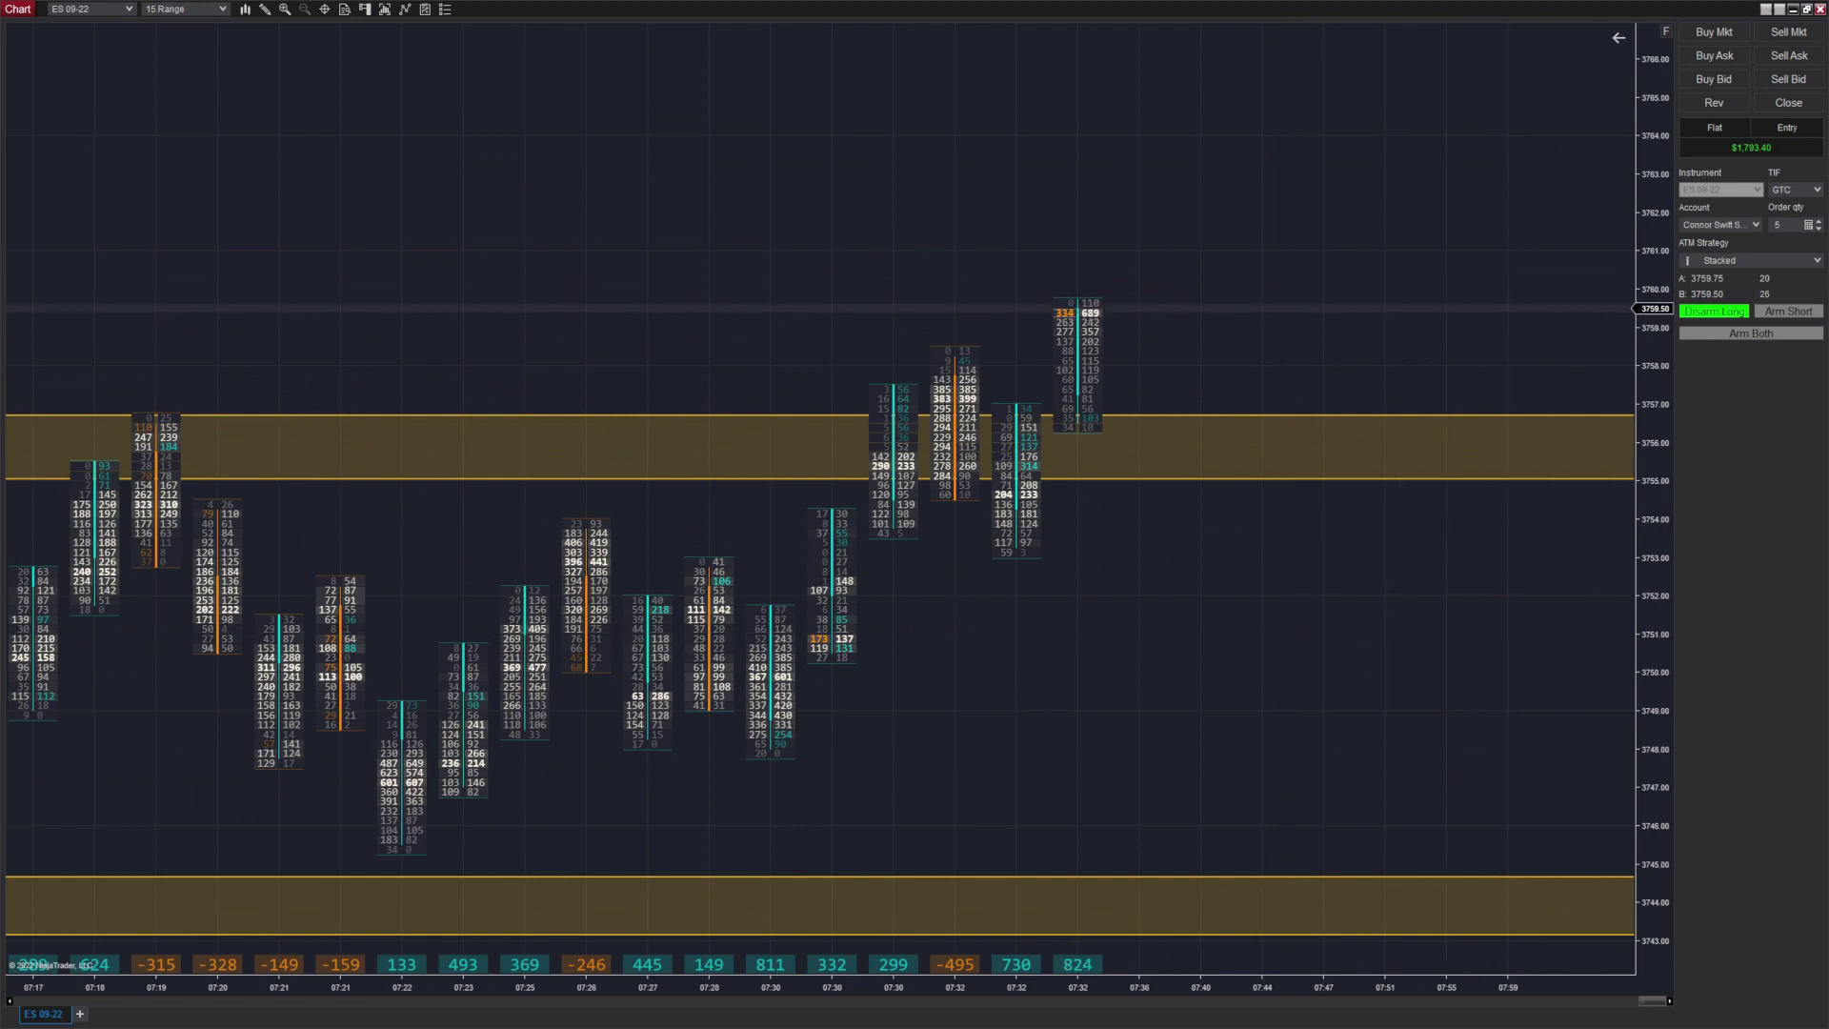
drag(1421, 290, 1320, 419)
drag(1225, 625, 1010, 666)
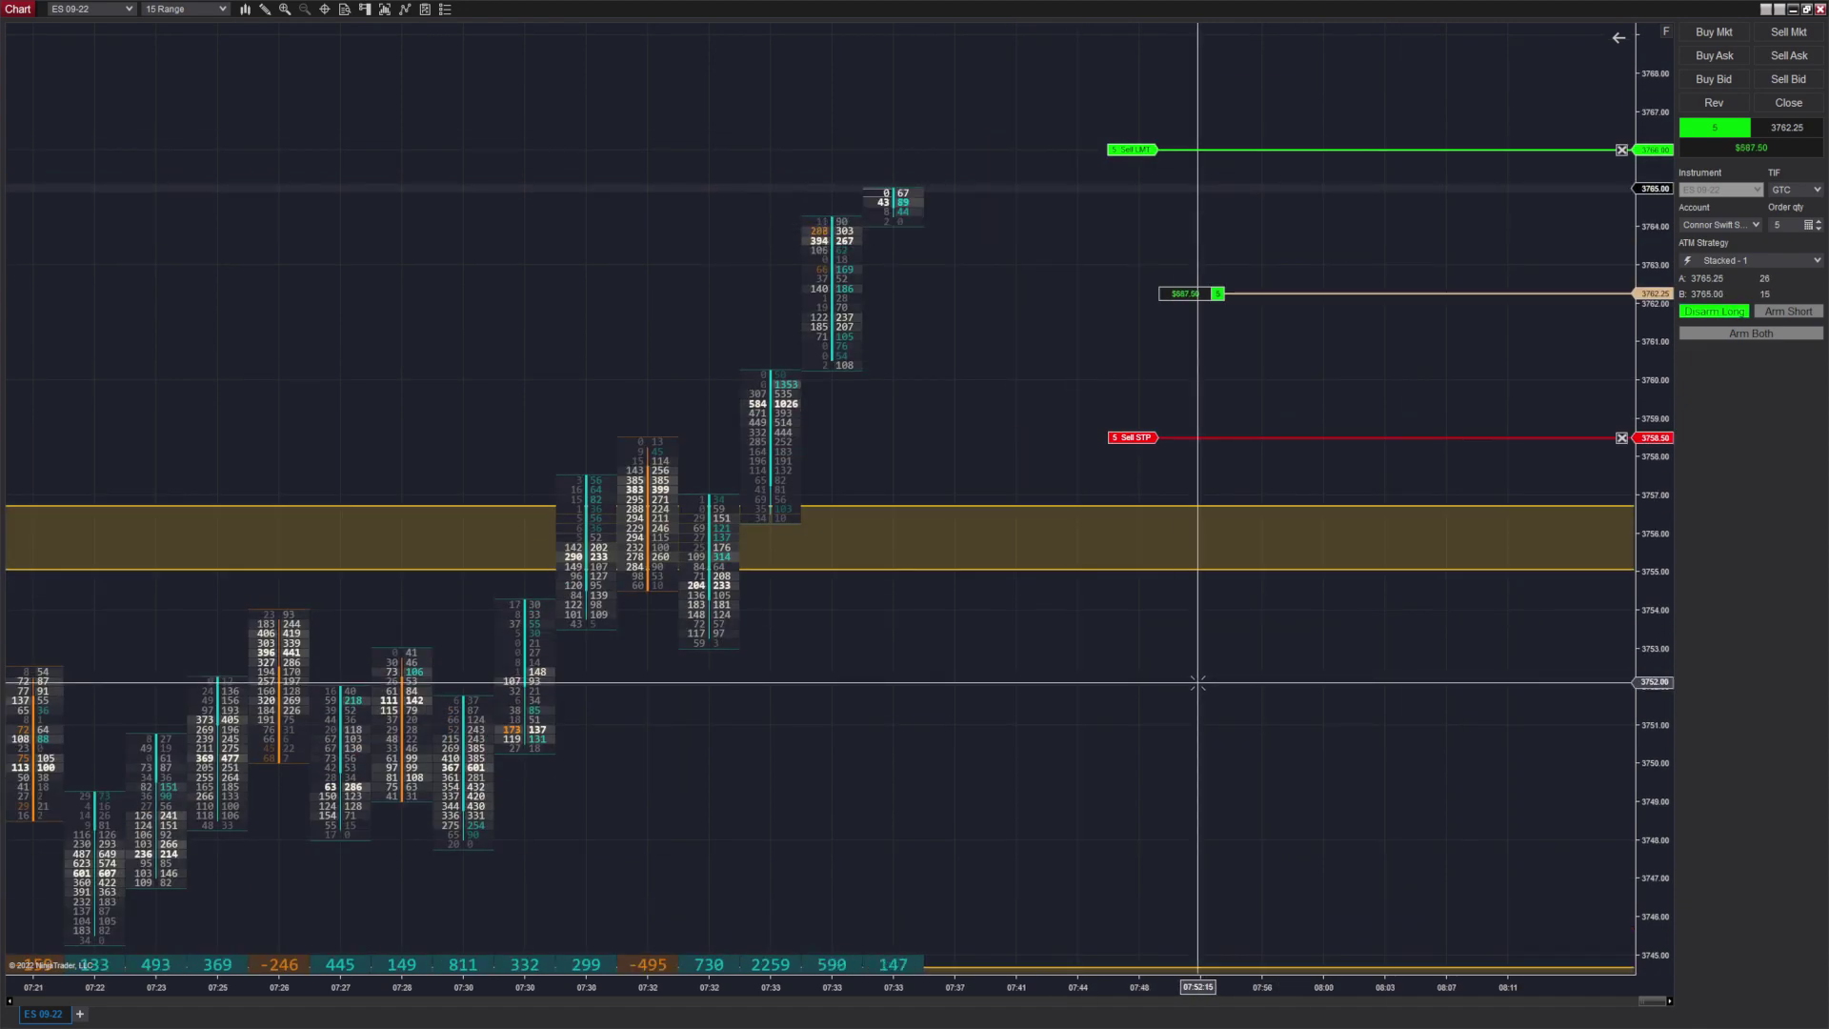
Zoom the chart while the 5-contract long runs to its profit target.
scroll(1198, 683, up, 5)
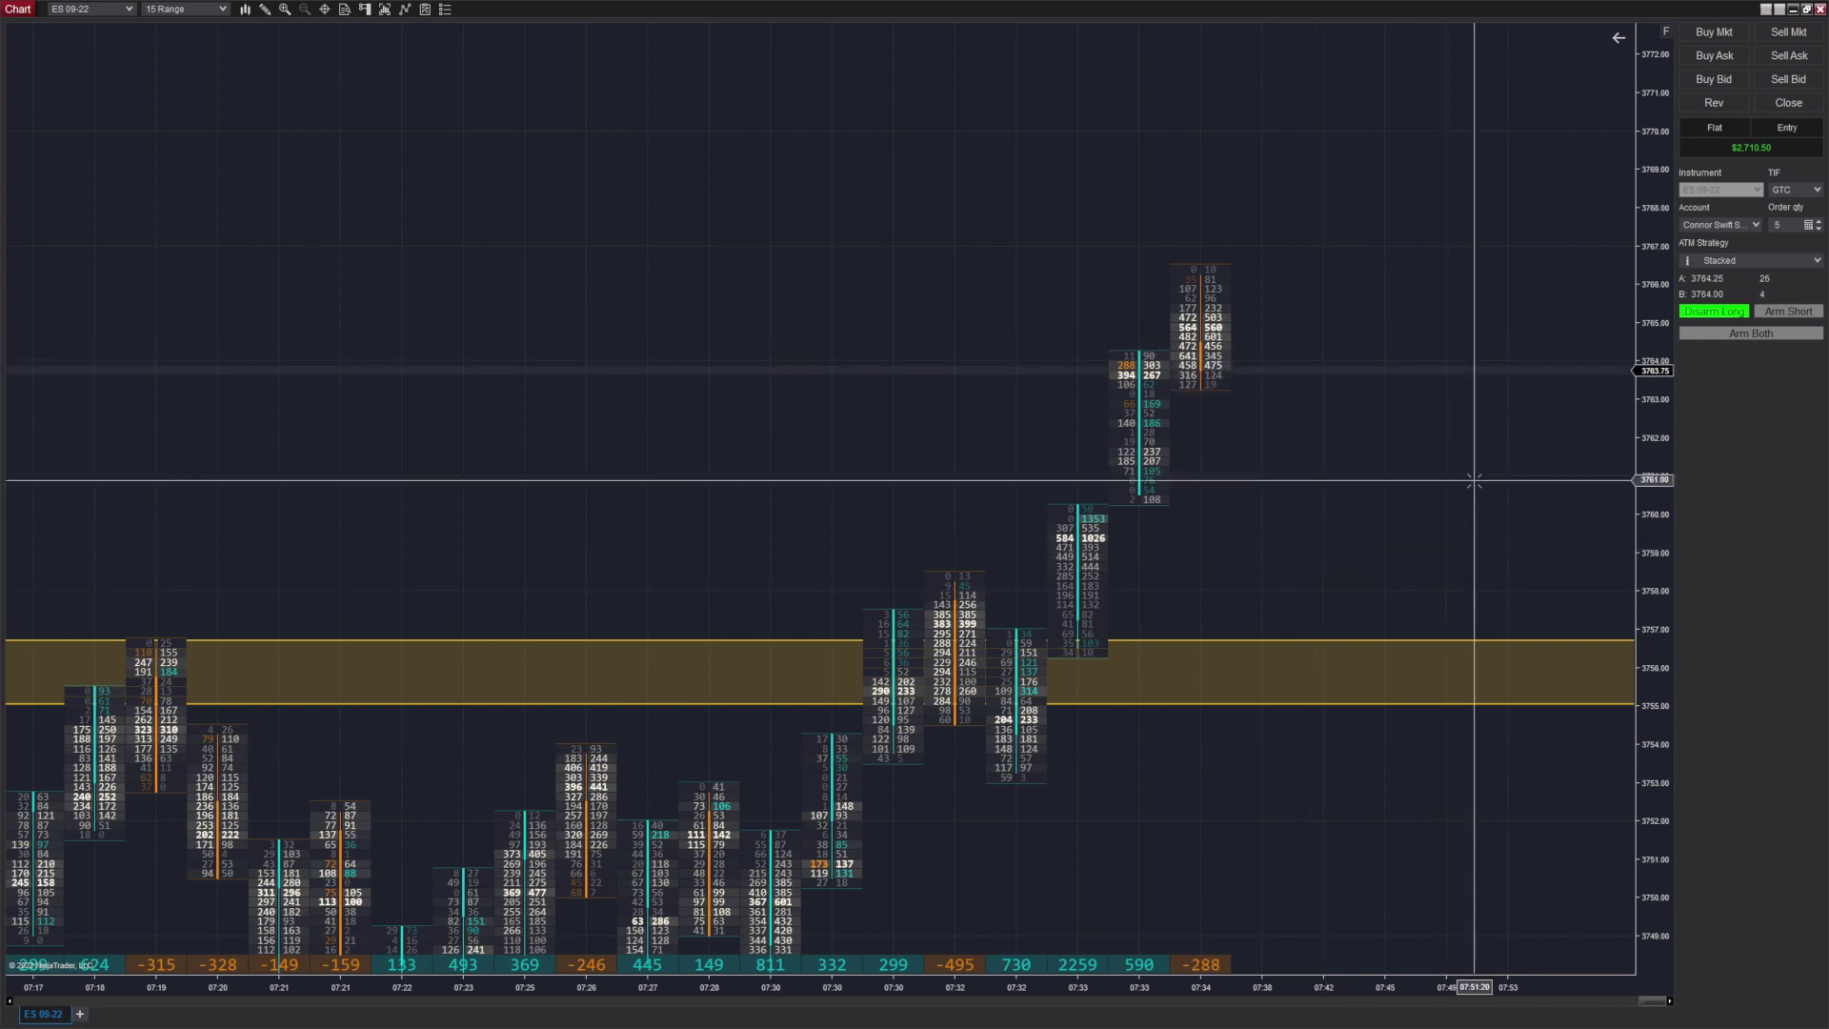
Zoom the chart out to watch the new footprint bars form while flat.
scroll(1277, 540, down, 1)
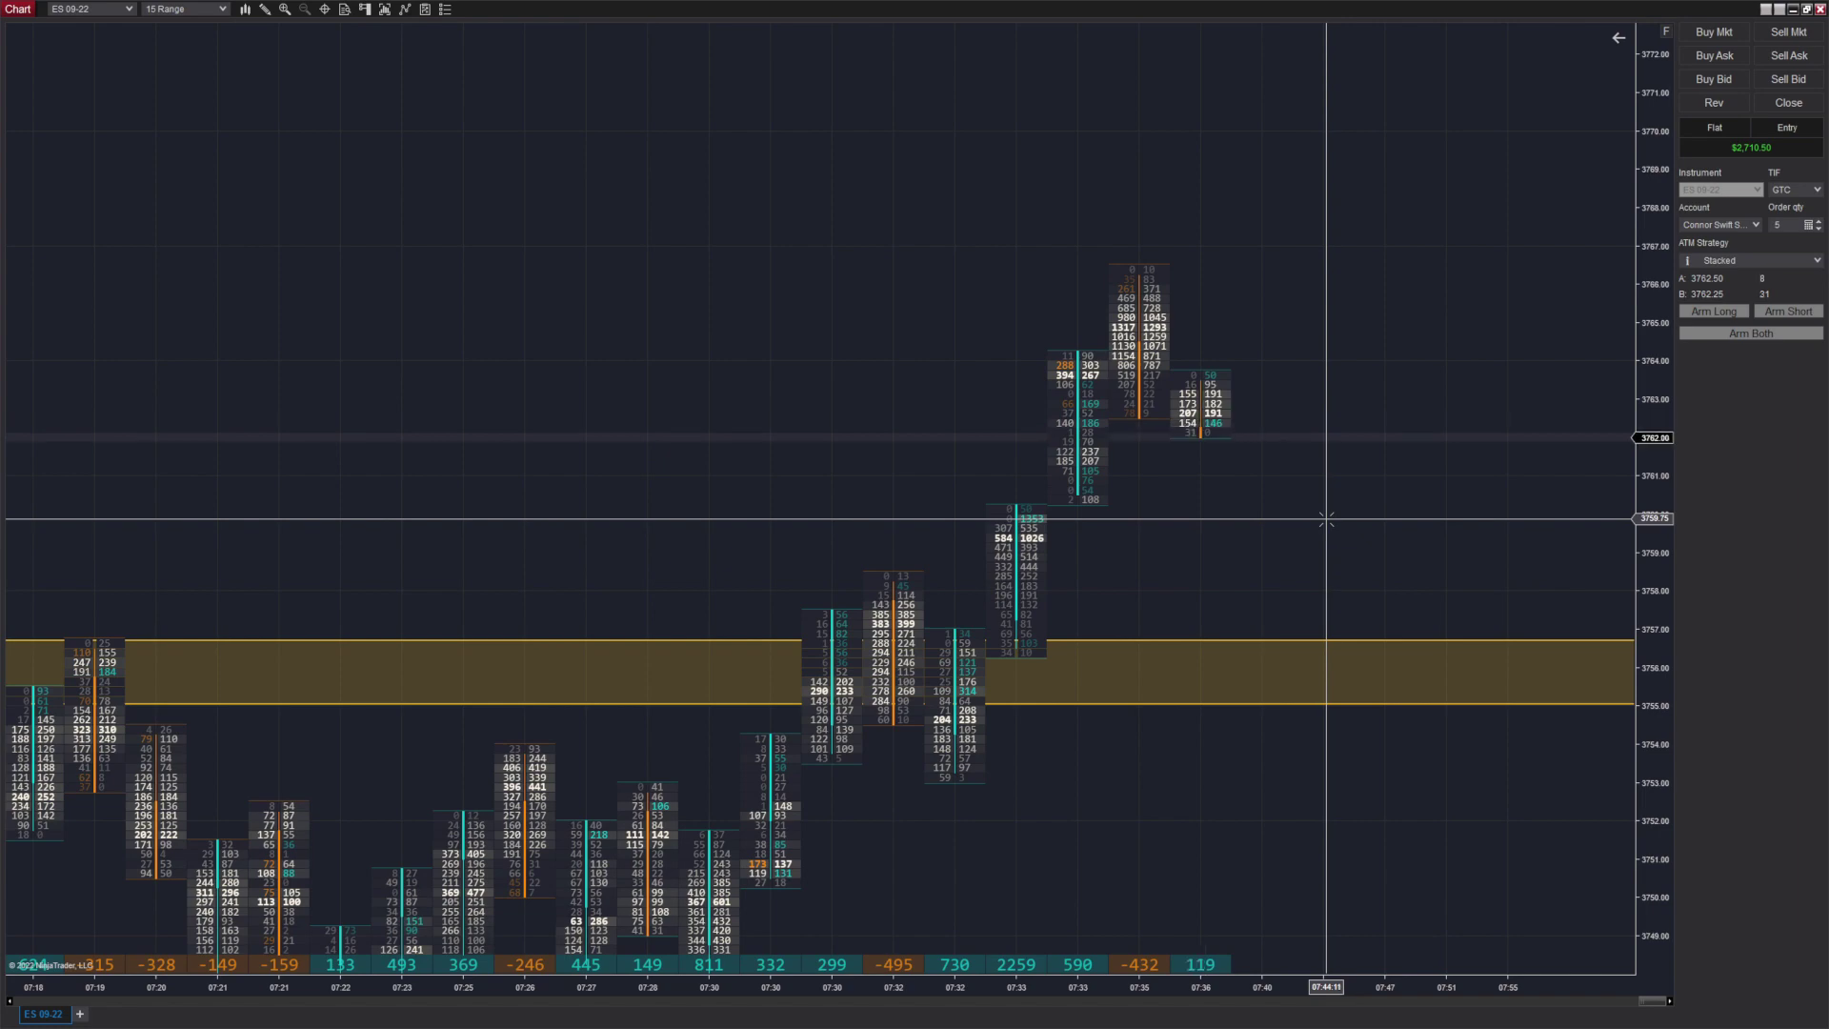
scroll(980, 204, down, 1)
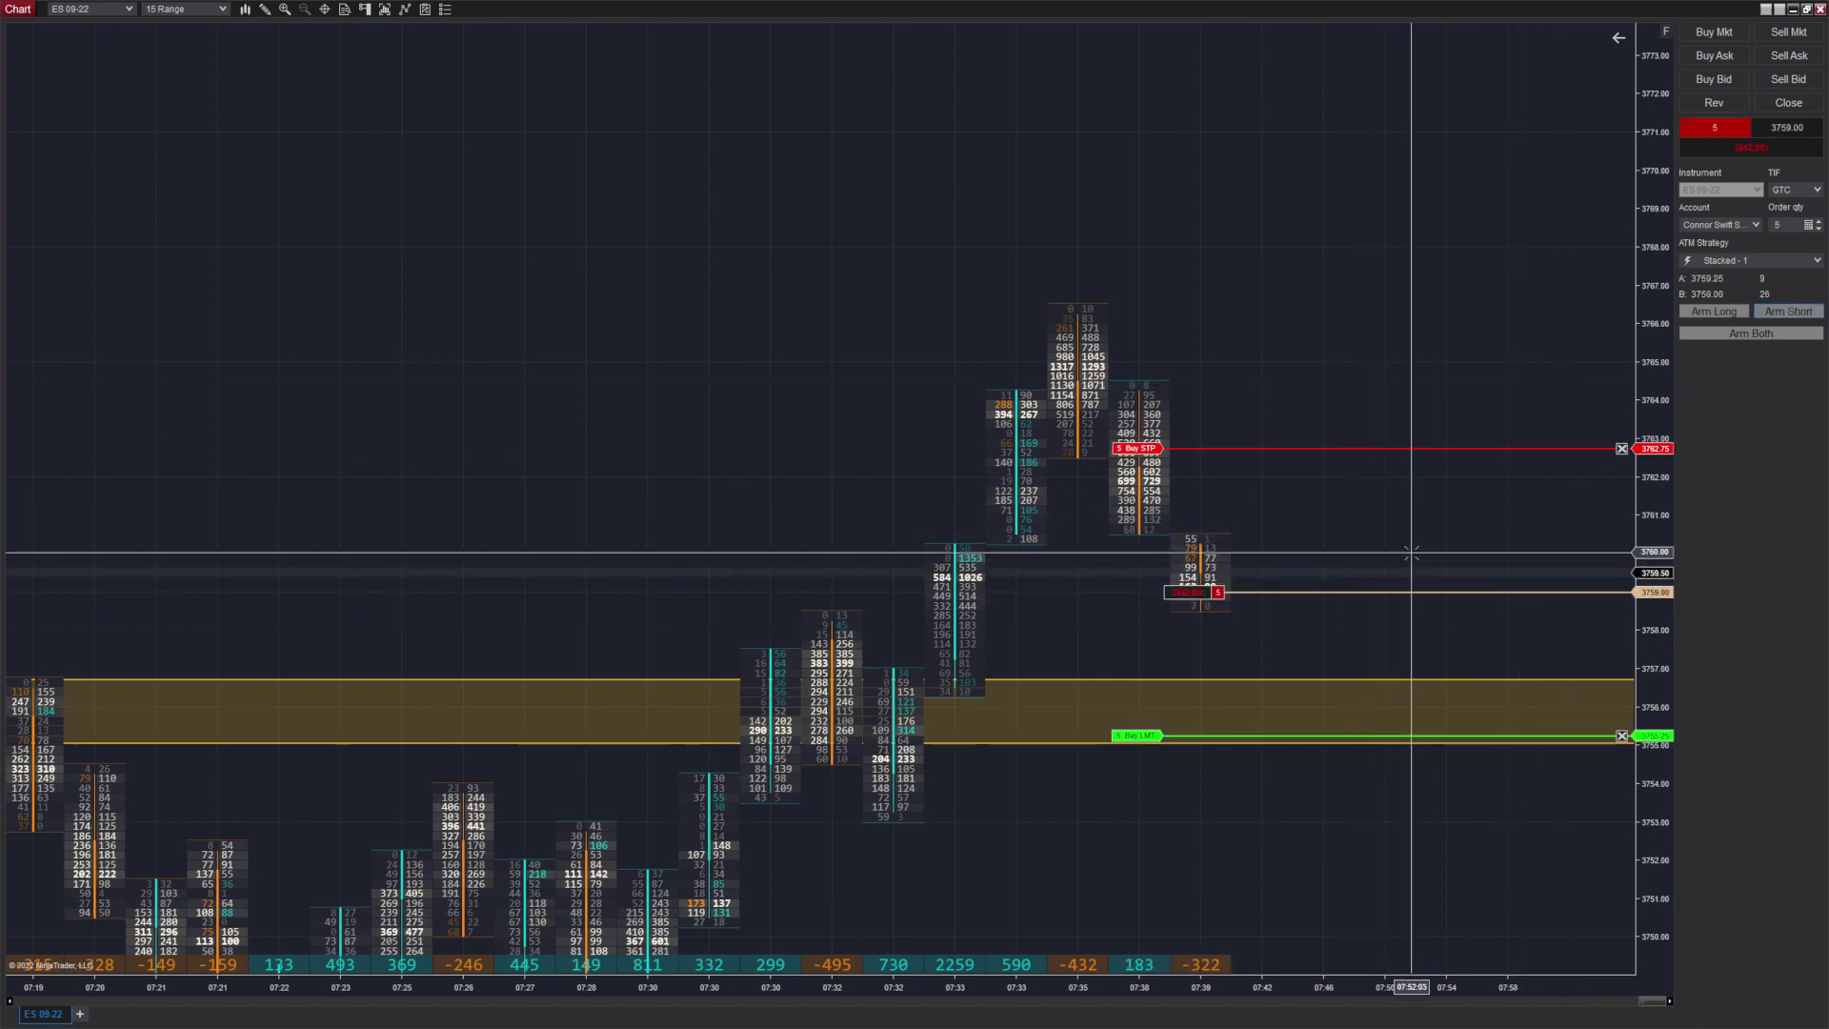
Zoom the chart out and in to watch price drop below the 3759.00 short entry.
scroll(1401, 547, down, 4)
scroll(1363, 552, up, 9)
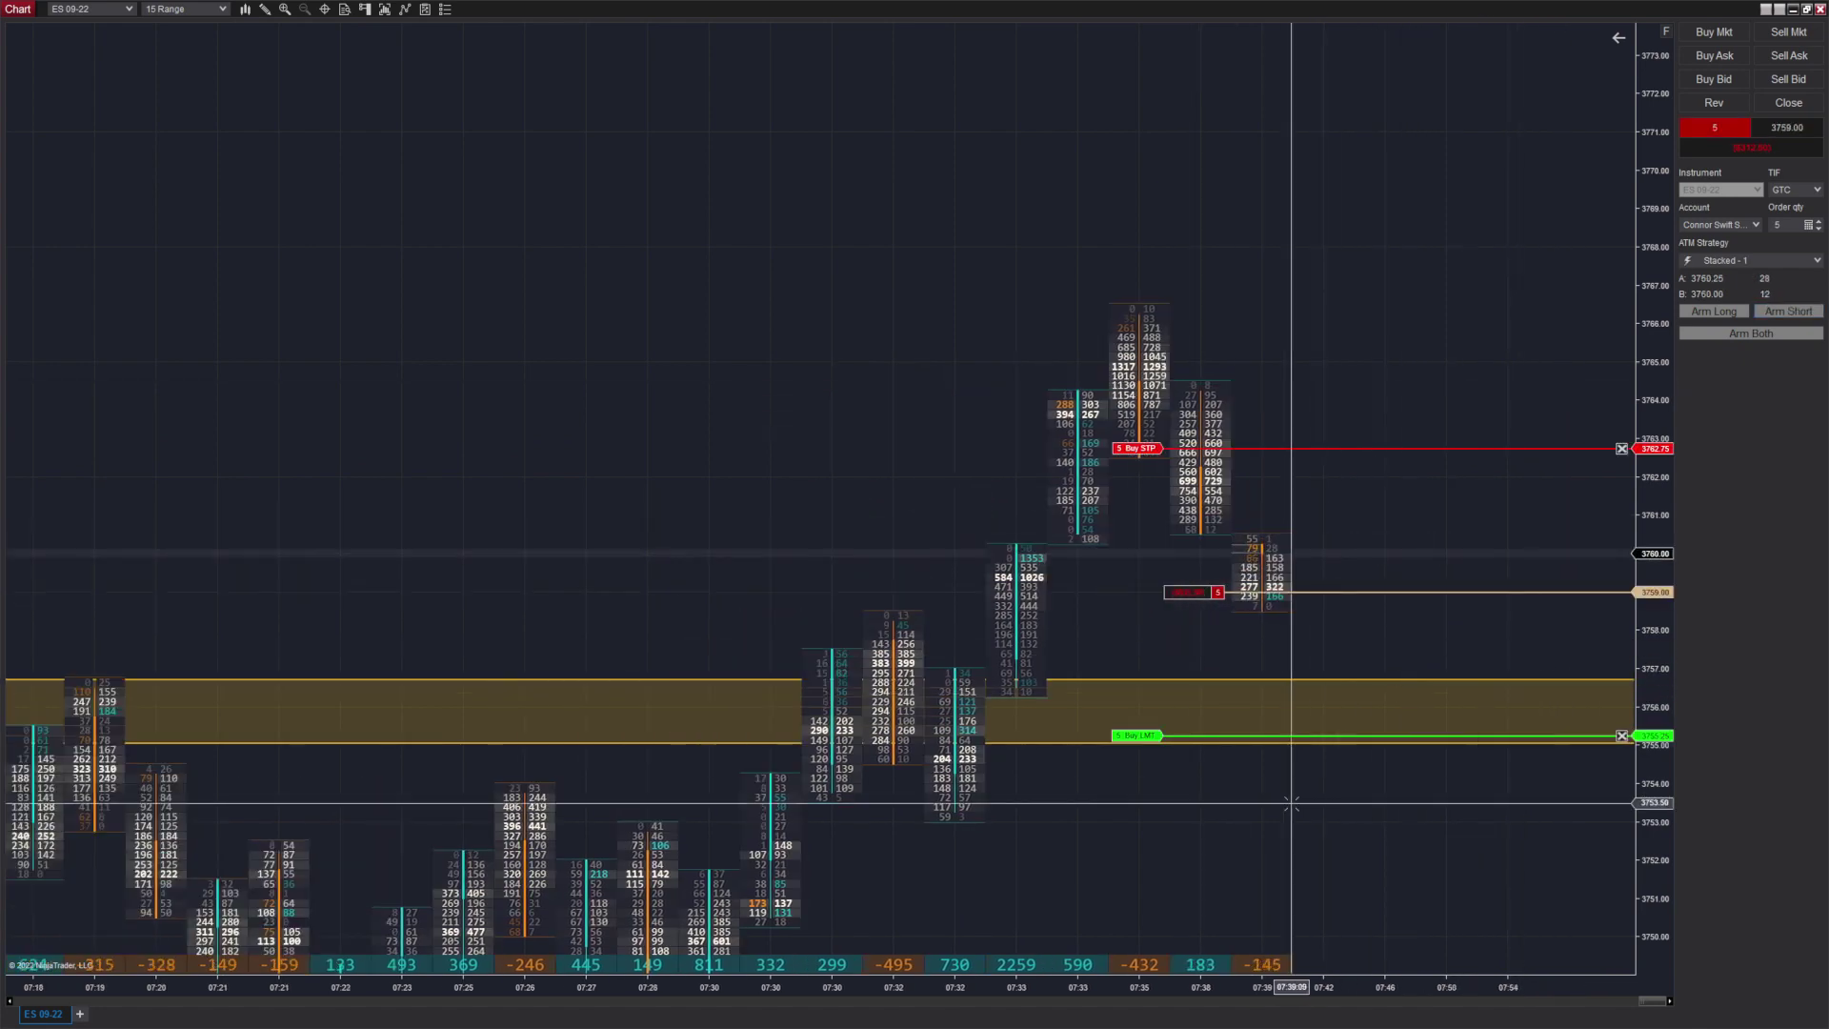
scroll(1406, 810, down, 6)
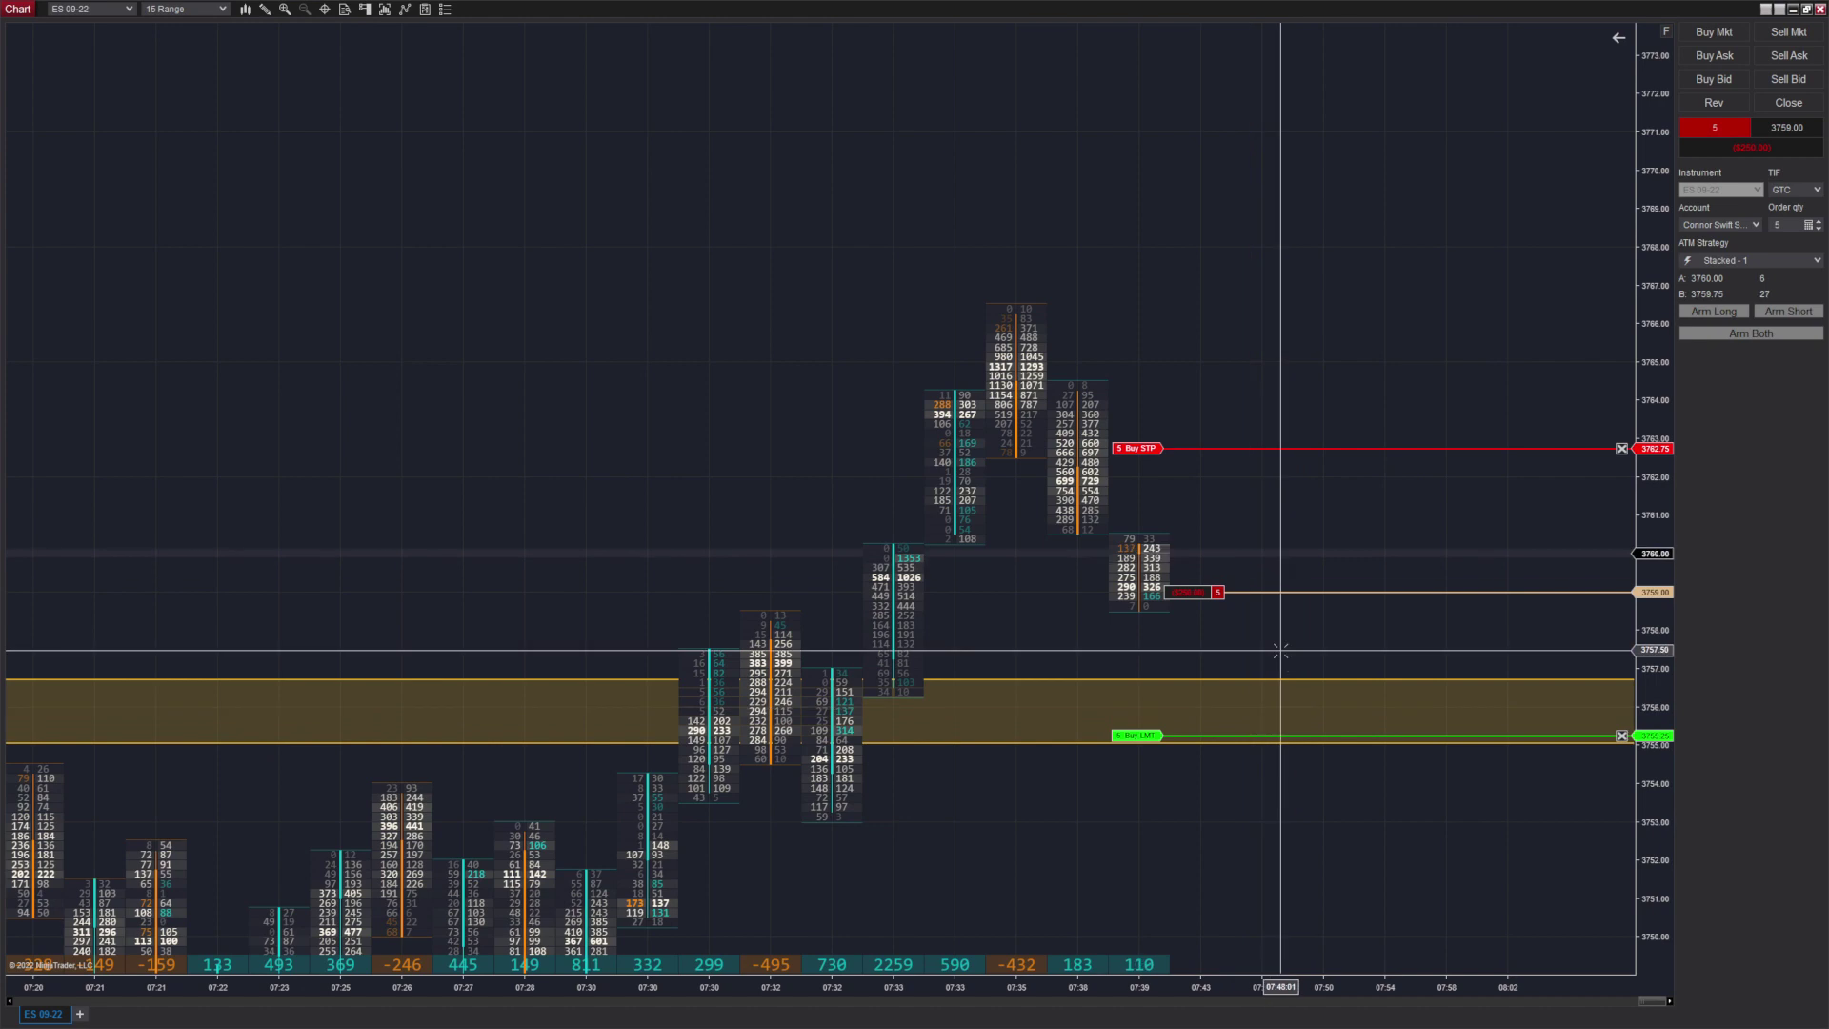